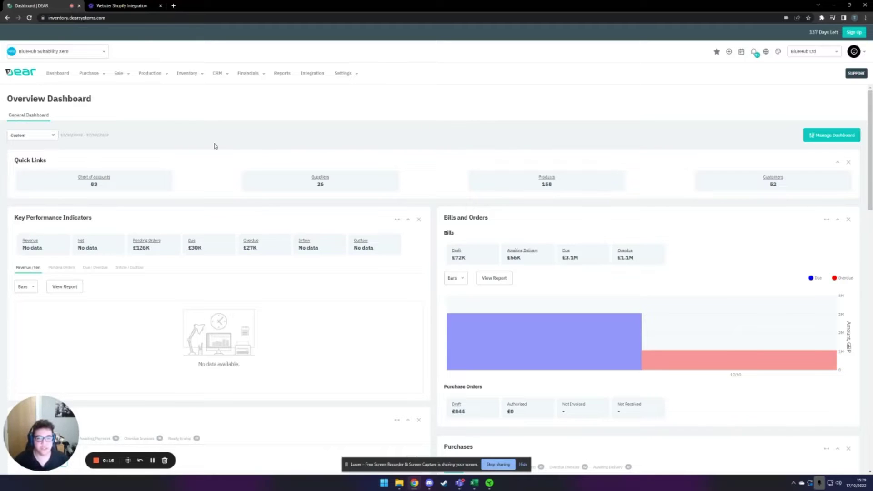
Bring up the Customize appearance popup from the Overview Dashboard header.
{"action": "left_click", "coordinate": [129, 79]}
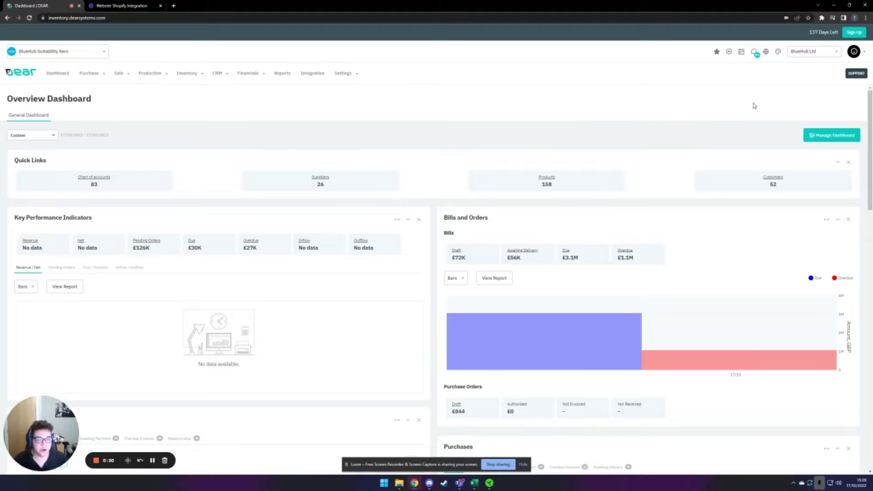
Switch to Vertical navigation style and open the Sale menu in the left sidebar.
{"action": "left_click", "coordinate": [779, 53]}
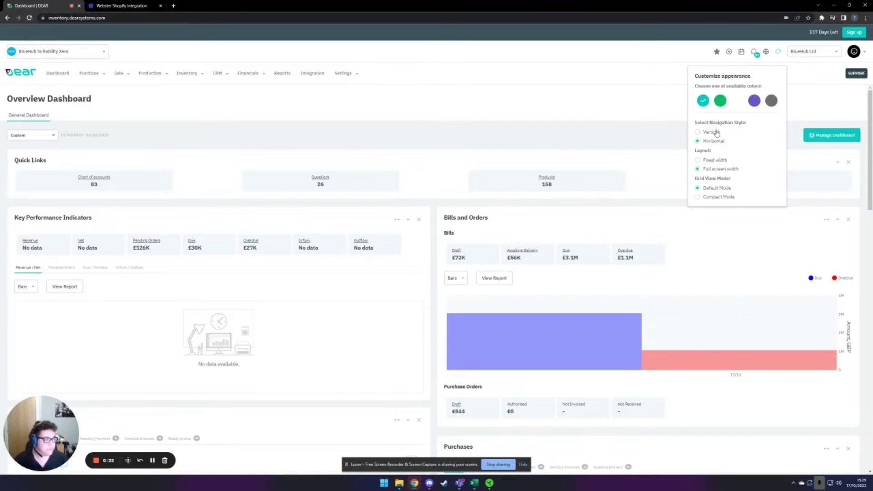
{"action": "left_click", "coordinate": [712, 133]}
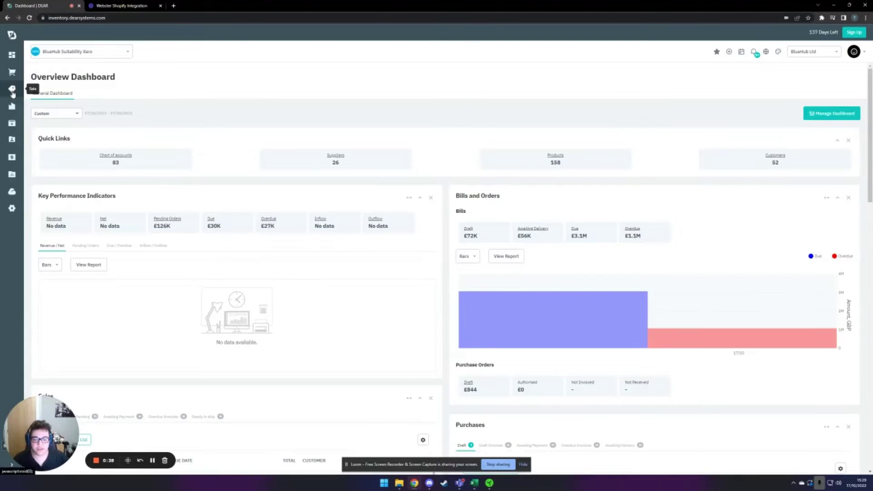
{"action": "left_click", "coordinate": [13, 93]}
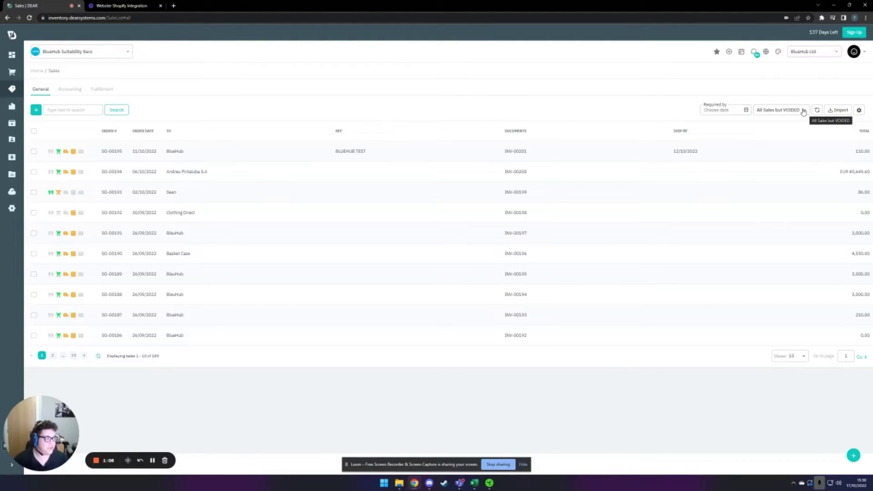
{"action": "left_click", "coordinate": [804, 112]}
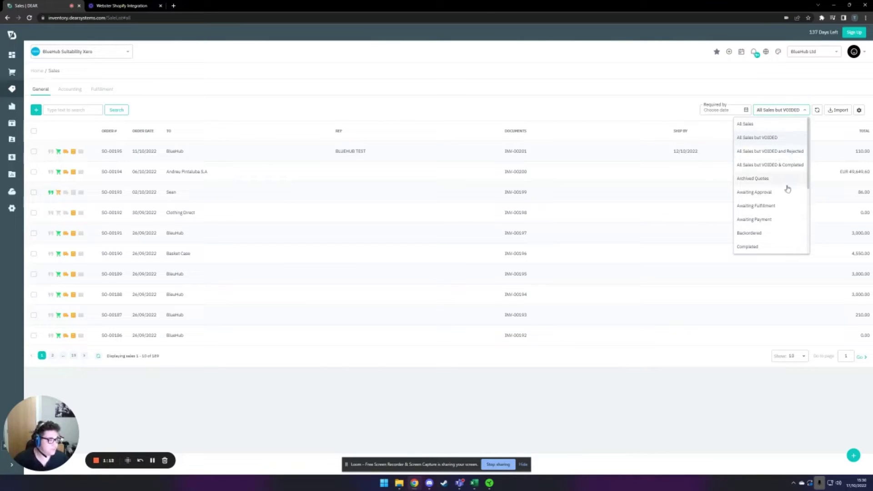
{"action": "scroll", "coordinate": [773, 178], "scroll_direction": "down", "scroll_amount": 1}
{"action": "scroll", "coordinate": [772, 172], "scroll_direction": "down", "scroll_amount": 1}
{"action": "scroll", "coordinate": [764, 167], "scroll_direction": "down", "scroll_amount": 1}
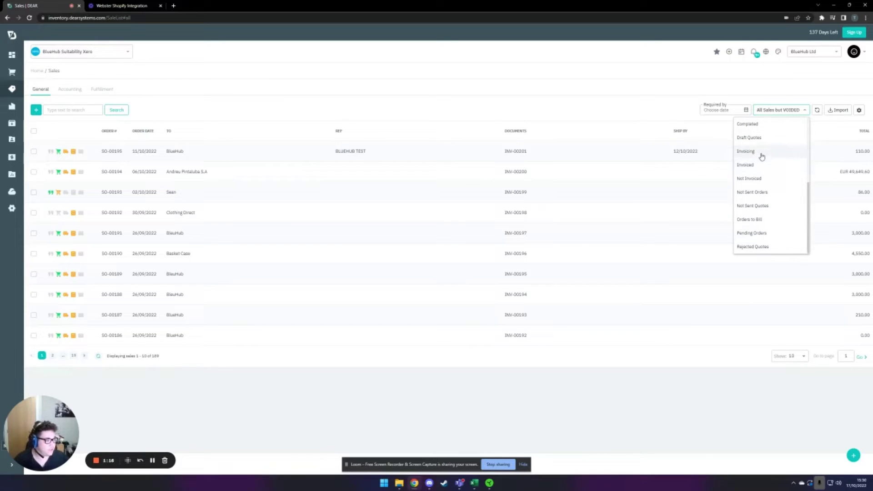
{"action": "left_click", "coordinate": [585, 406]}
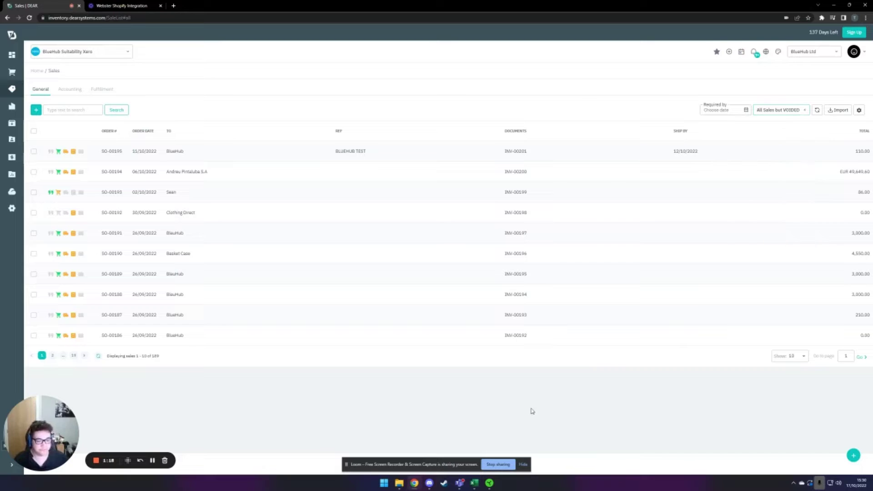
{"action": "left_click", "coordinate": [66, 93]}
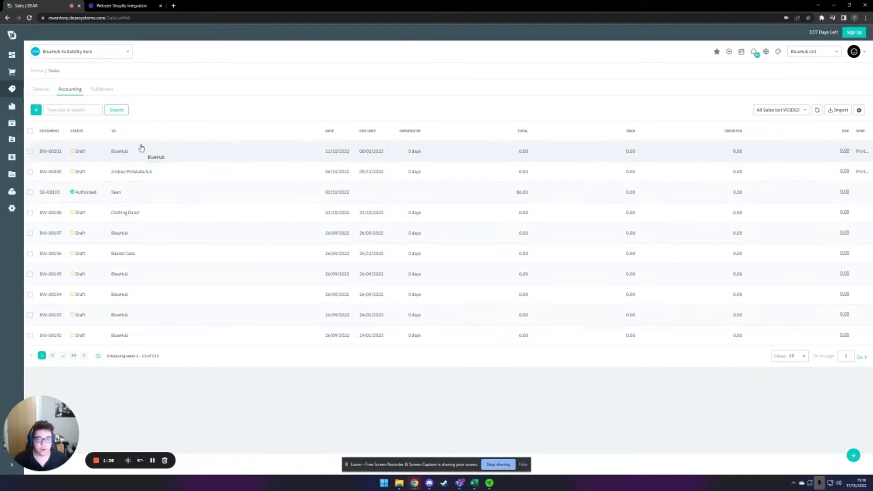
{"action": "left_click", "coordinate": [101, 90]}
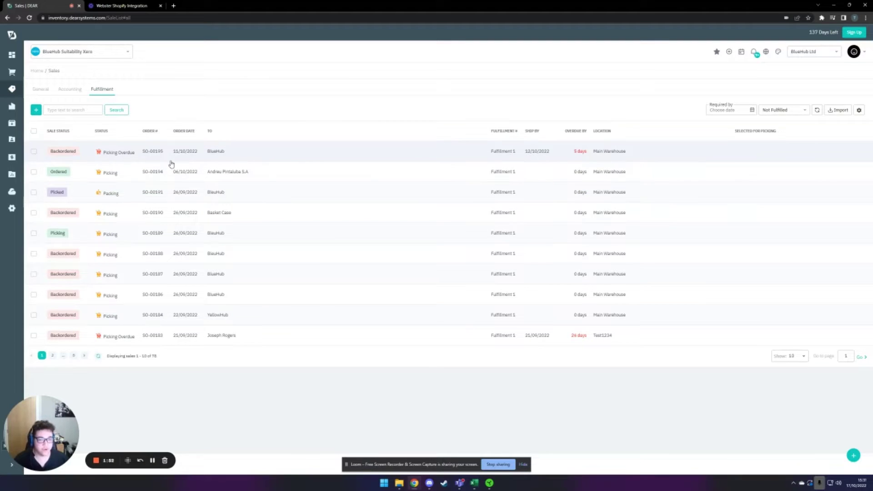
{"action": "left_click", "coordinate": [42, 91]}
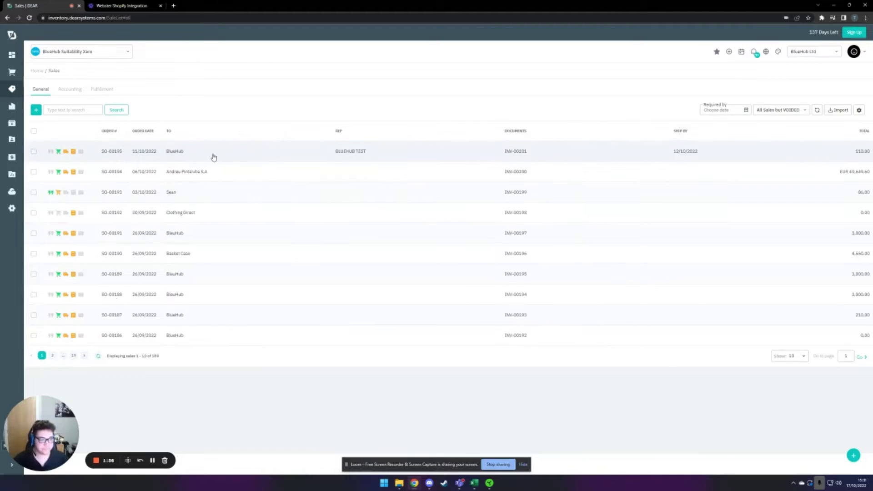
Create a new Simple Sale with BlueHub selected as the customer.
{"action": "left_click", "coordinate": [37, 111]}
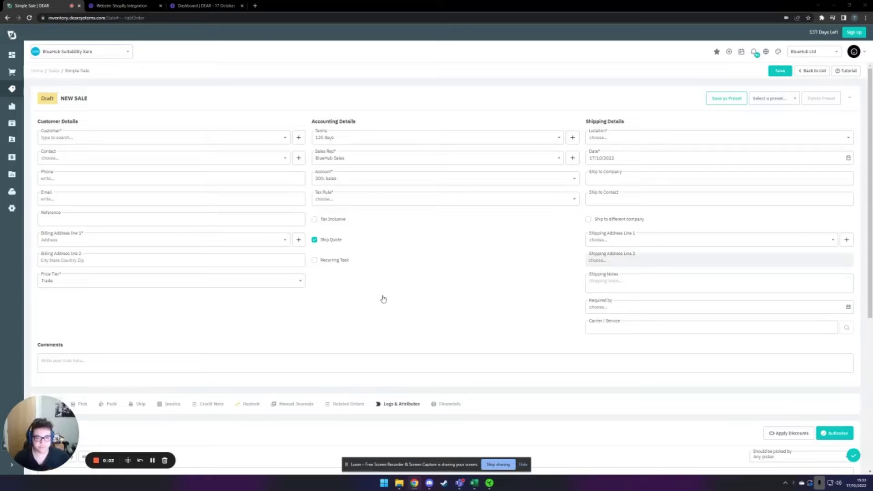
{"action": "left_click", "coordinate": [285, 139]}
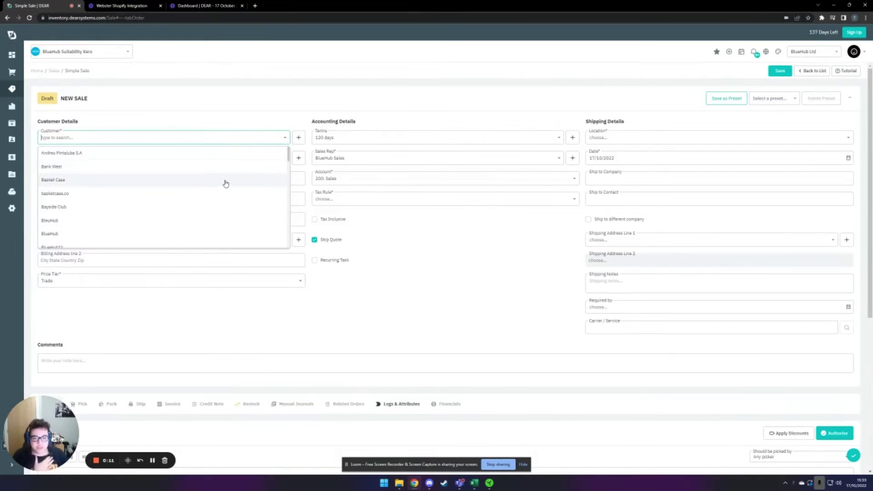
{"action": "scroll", "coordinate": [182, 191], "scroll_direction": "down", "scroll_amount": 1}
{"action": "left_click", "coordinate": [125, 201]}
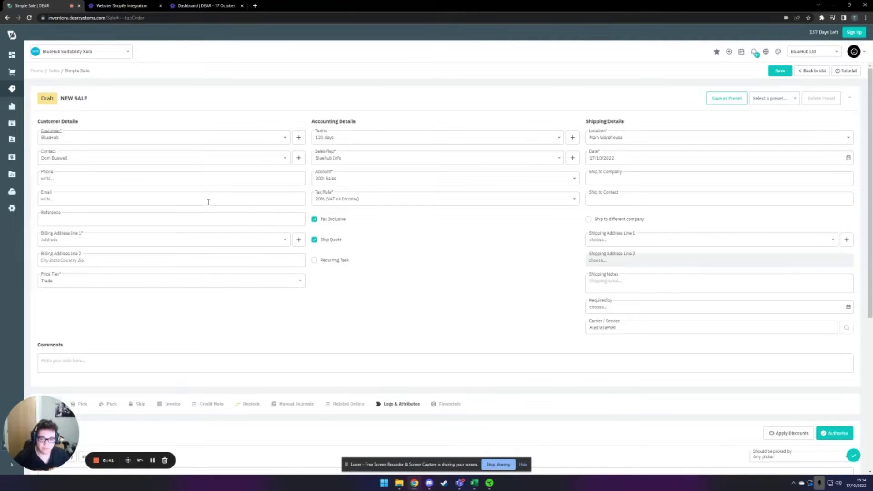
{"action": "left_click", "coordinate": [283, 240]}
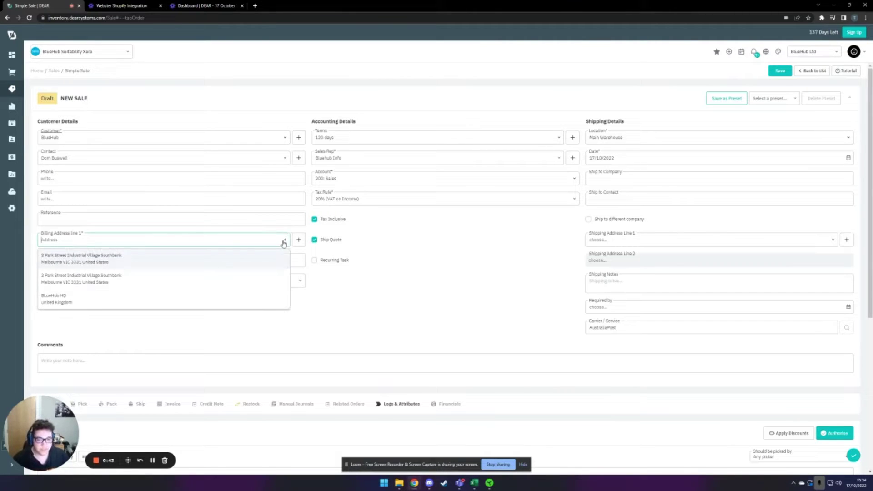
{"action": "left_click", "coordinate": [258, 259]}
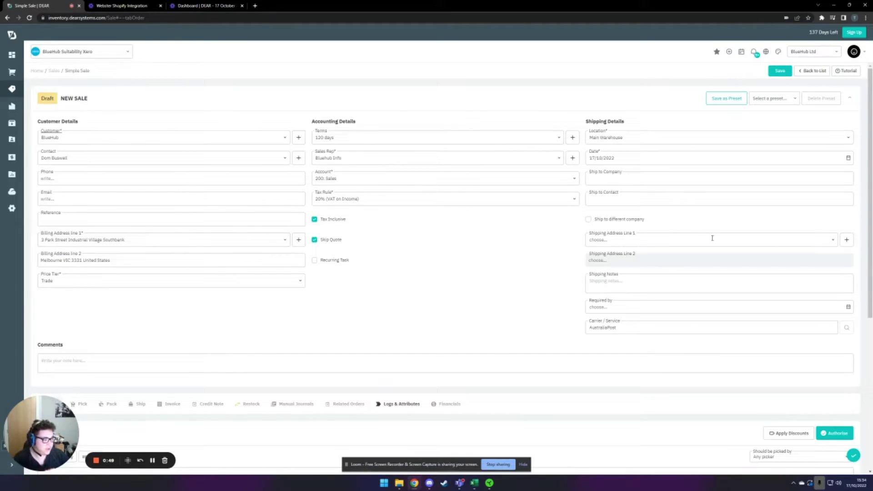
{"action": "left_click", "coordinate": [832, 240]}
{"action": "left_click", "coordinate": [635, 257]}
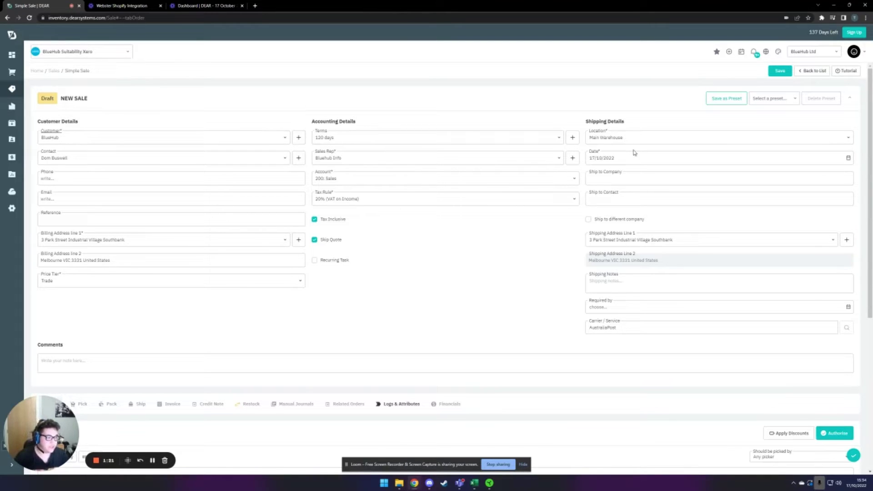
{"action": "scroll", "coordinate": [514, 251], "scroll_direction": "down", "scroll_amount": 2}
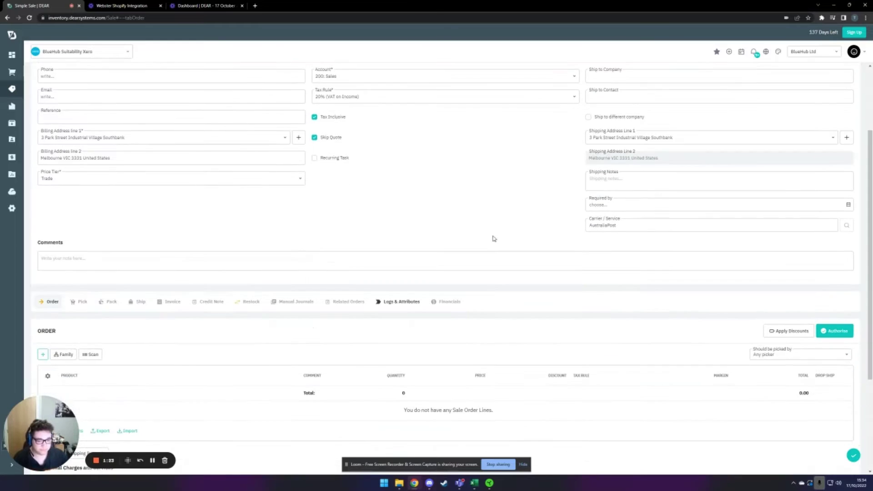
{"action": "scroll", "coordinate": [494, 239], "scroll_direction": "up", "scroll_amount": 2}
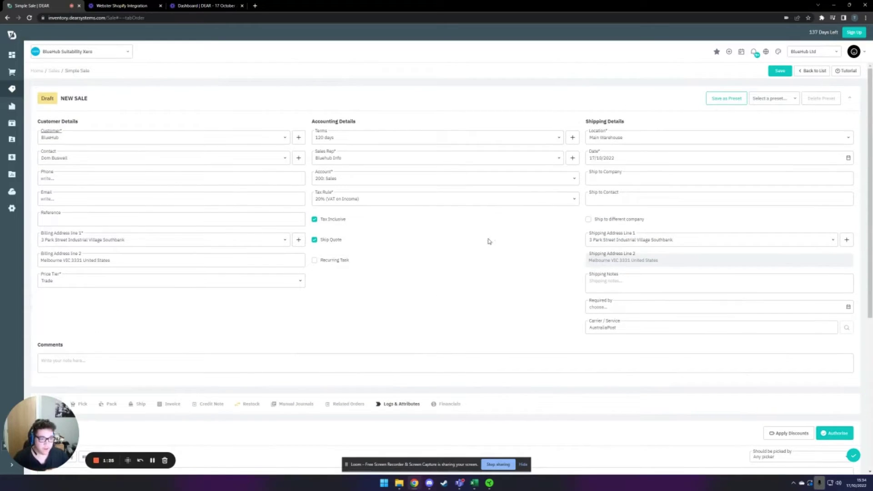
{"action": "scroll", "coordinate": [485, 241], "scroll_direction": "down", "scroll_amount": 3}
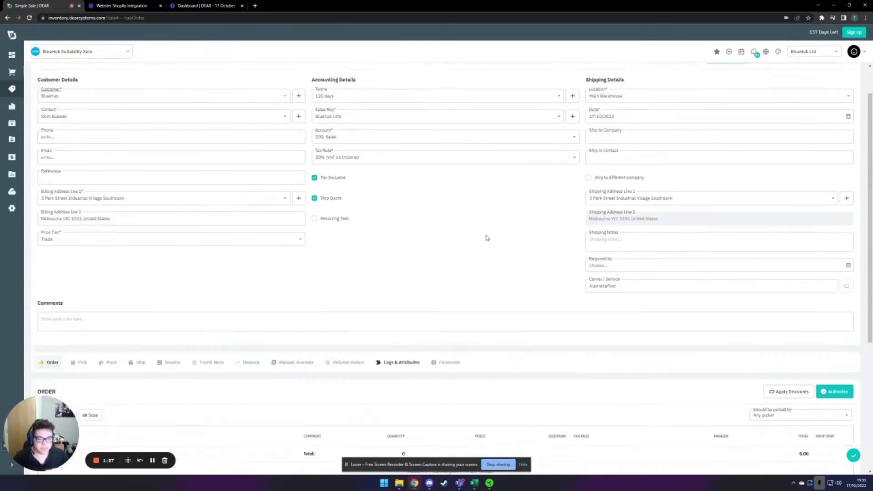
{"action": "scroll", "coordinate": [471, 217], "scroll_direction": "down", "scroll_amount": 2}
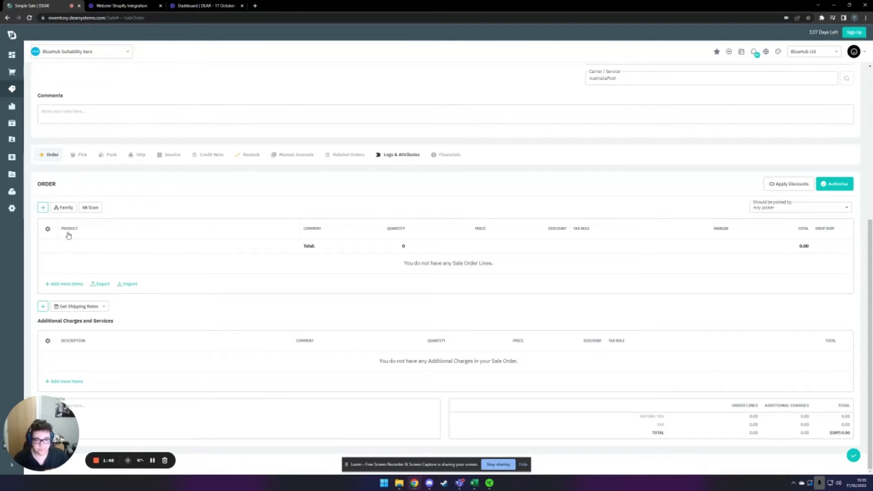
Add an order line for 2 hats at 5.00 each.
{"action": "left_click", "coordinate": [43, 207]}
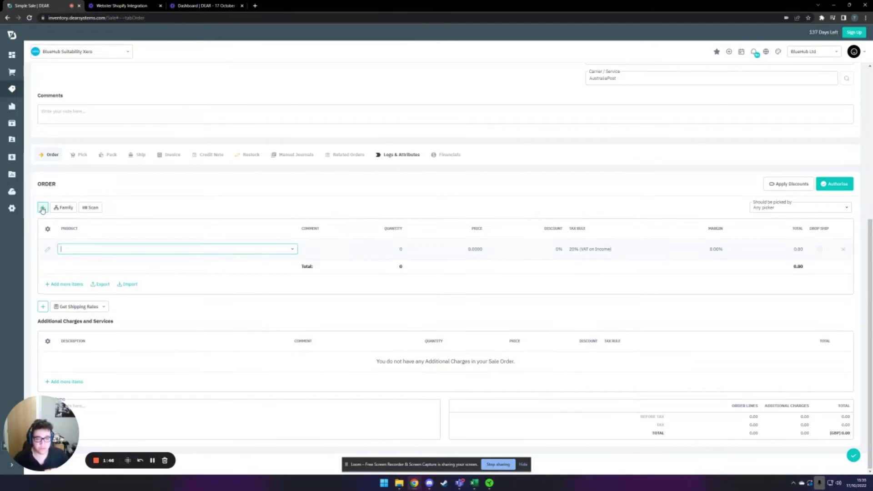
{"action": "left_click", "coordinate": [291, 249]}
{"action": "type", "text": "bluehub"}
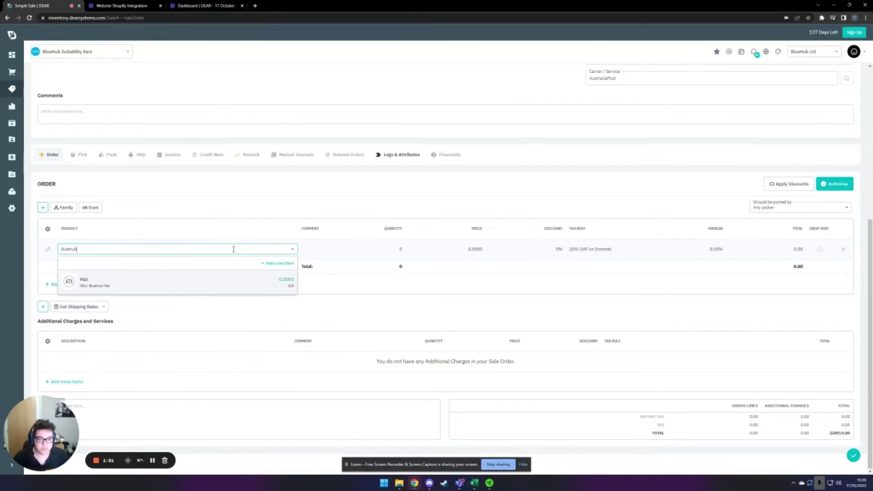
{"action": "left_click", "coordinate": [218, 286]}
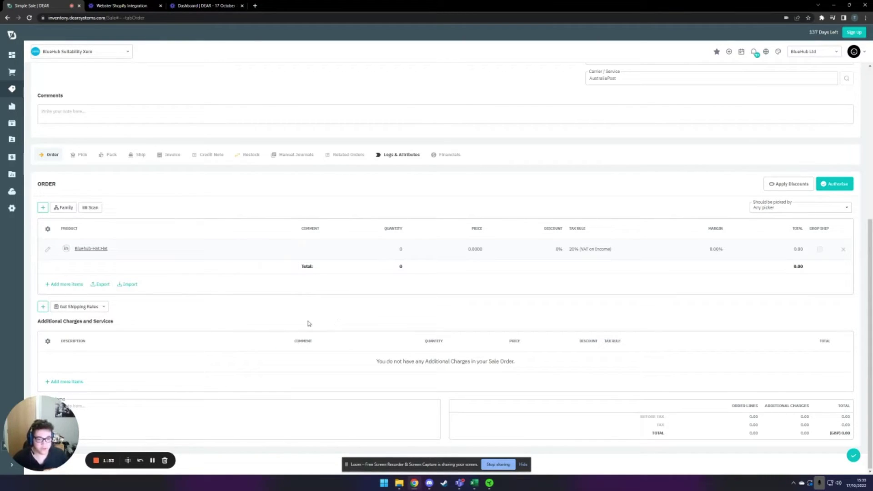
{"action": "left_click", "coordinate": [402, 250]}
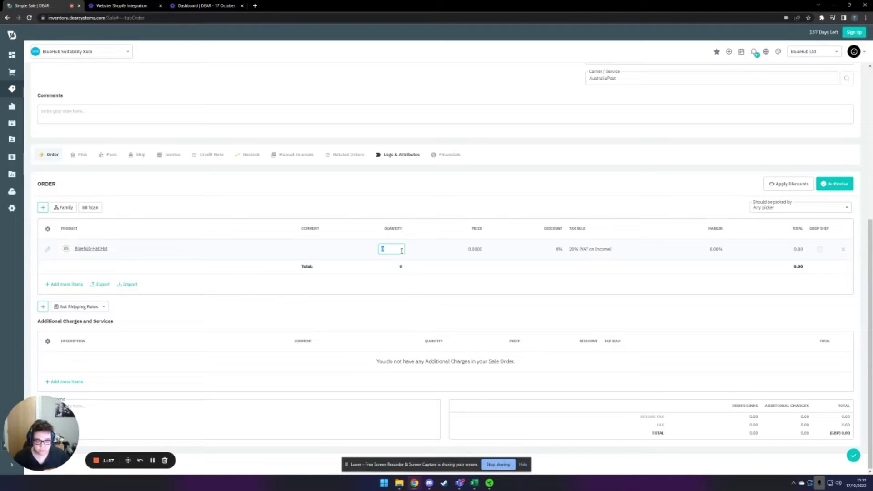
{"action": "type", "text": "2"}
{"action": "left_click", "coordinate": [476, 250]}
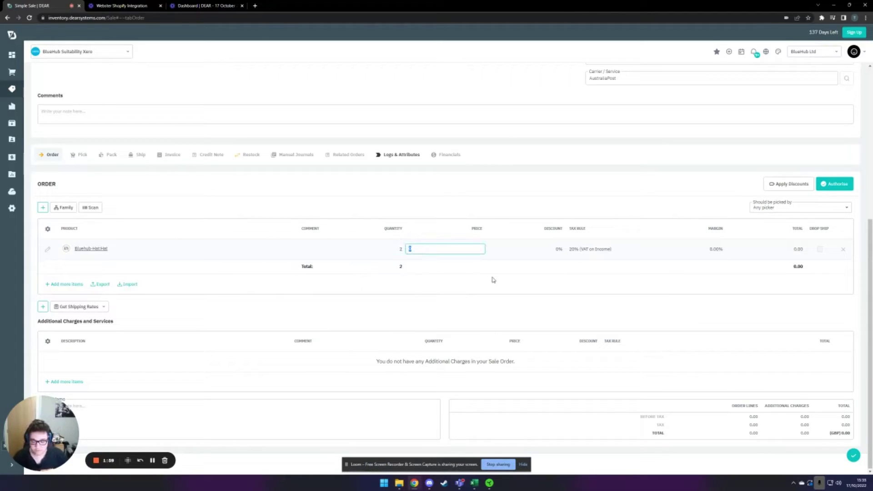
{"action": "type", "text": "5"}
{"action": "left_click", "coordinate": [545, 309]}
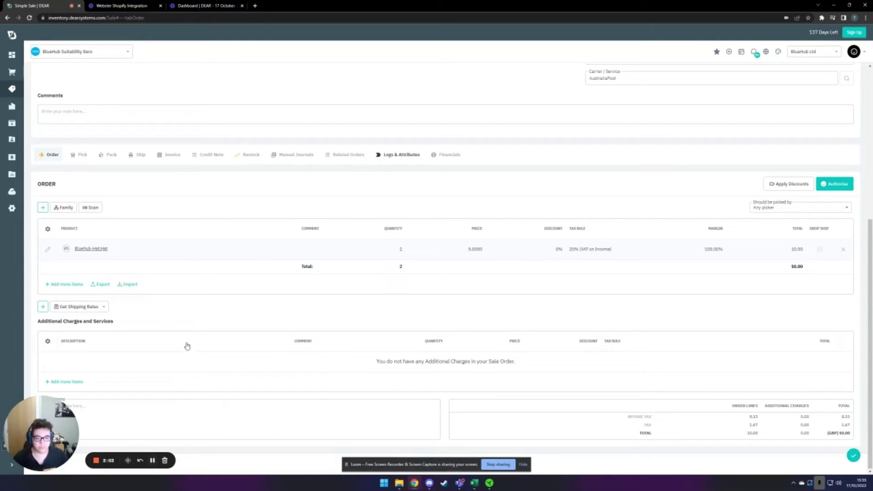
Add a Shipping additional charge priced at 1.99.
{"action": "left_click", "coordinate": [43, 306]}
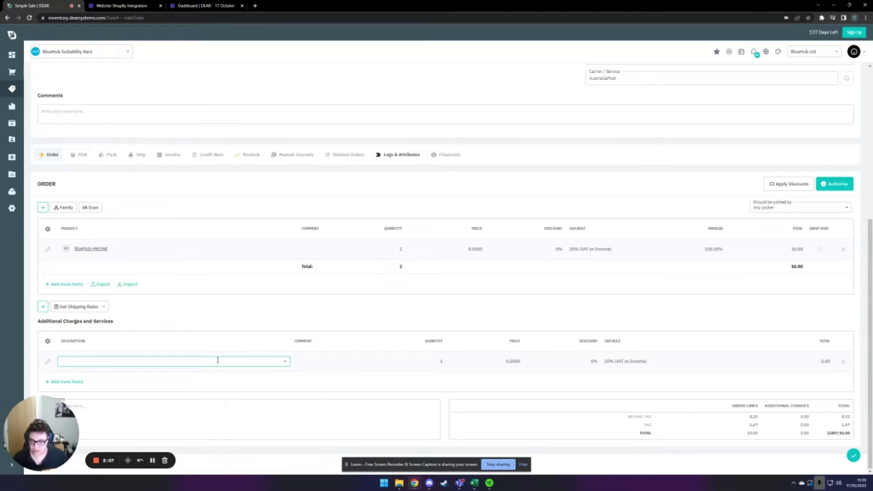
{"action": "type", "text": "Shipp"}
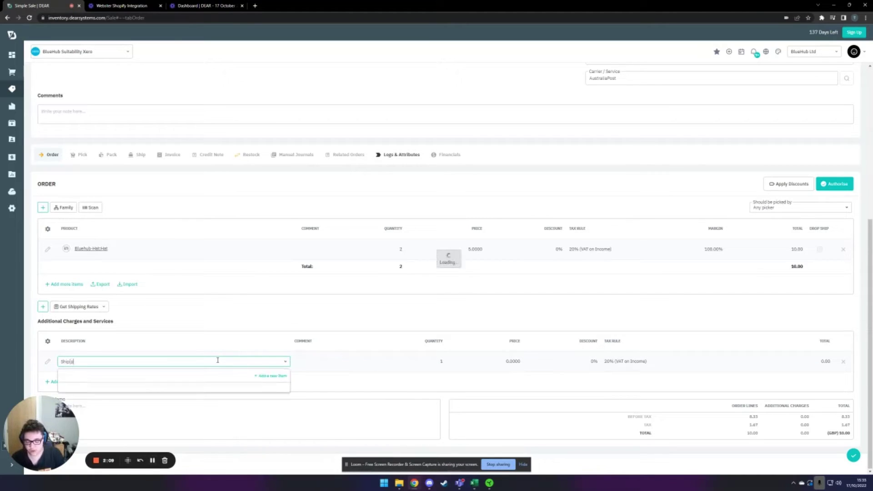
{"action": "type", "text": "ing"}
{"action": "key", "text": "BackSpace"}
{"action": "key", "text": "BackSpace"}
{"action": "key", "text": "BackSpace"}
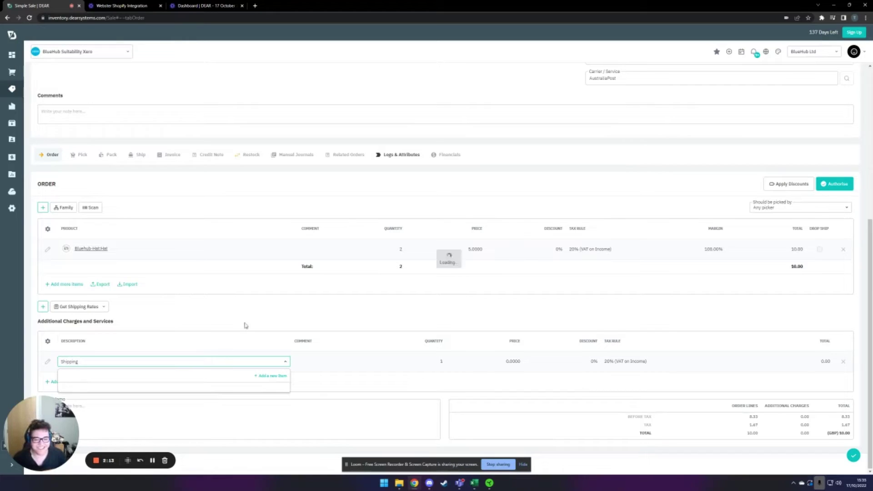
{"action": "left_click", "coordinate": [251, 321]}
{"action": "left_click", "coordinate": [510, 363]}
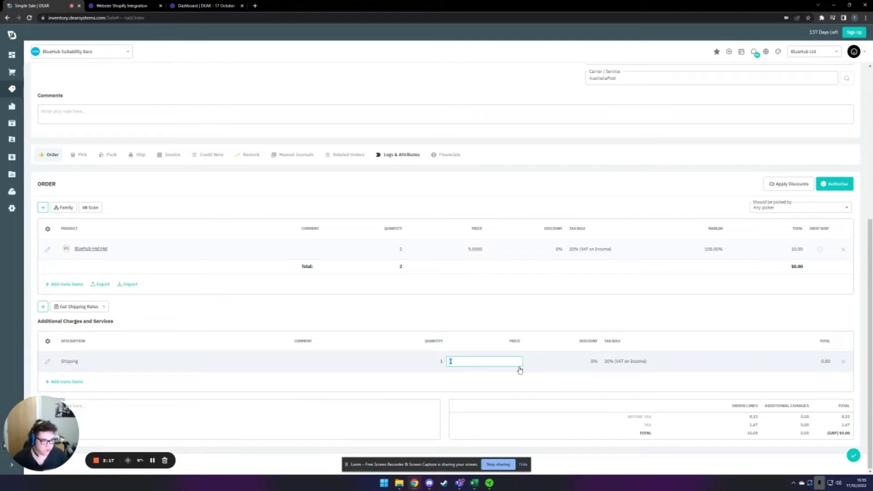
{"action": "type", "text": "1.99"}
{"action": "left_click", "coordinate": [574, 291]}
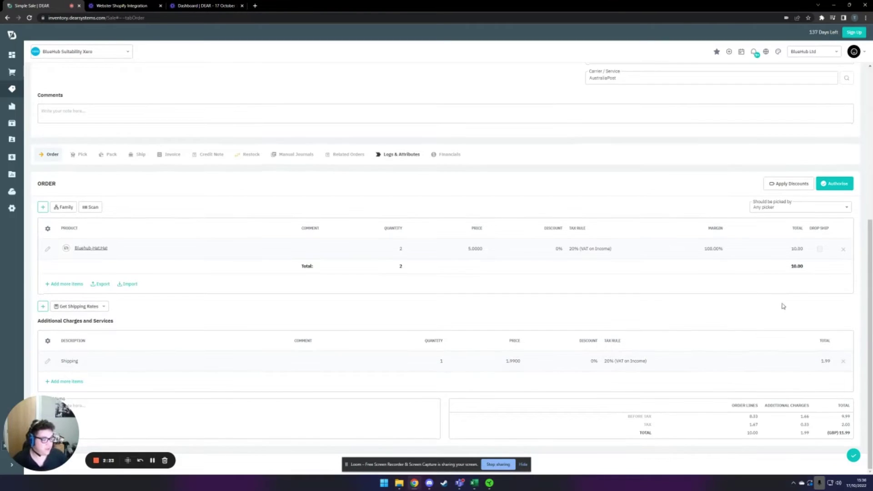
Authorise the order with stock allocation, dismiss the stock error, and backorder the hats.
{"action": "left_click", "coordinate": [841, 187]}
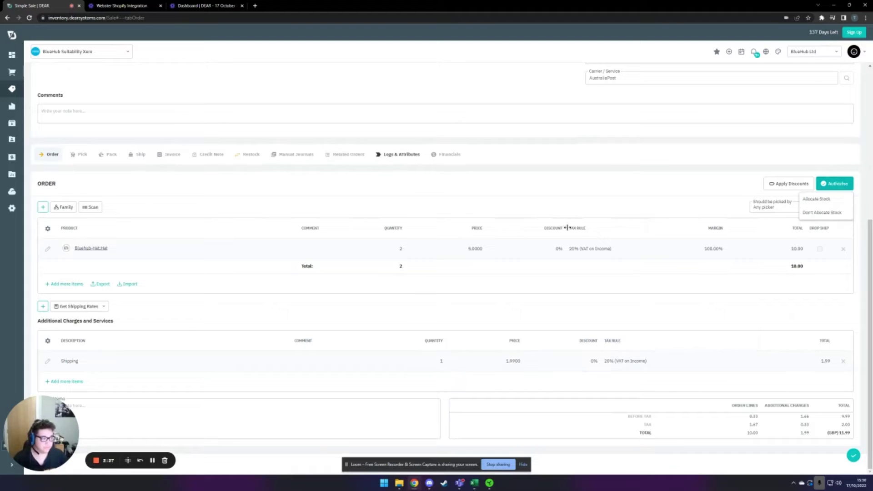
{"action": "left_click", "coordinate": [819, 199]}
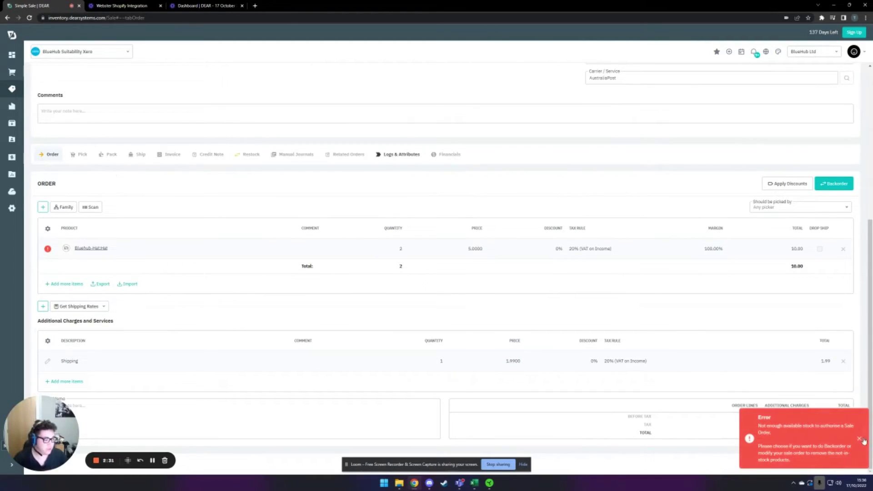
{"action": "left_click", "coordinate": [859, 439]}
{"action": "scroll", "coordinate": [850, 373], "scroll_direction": "up", "scroll_amount": 2}
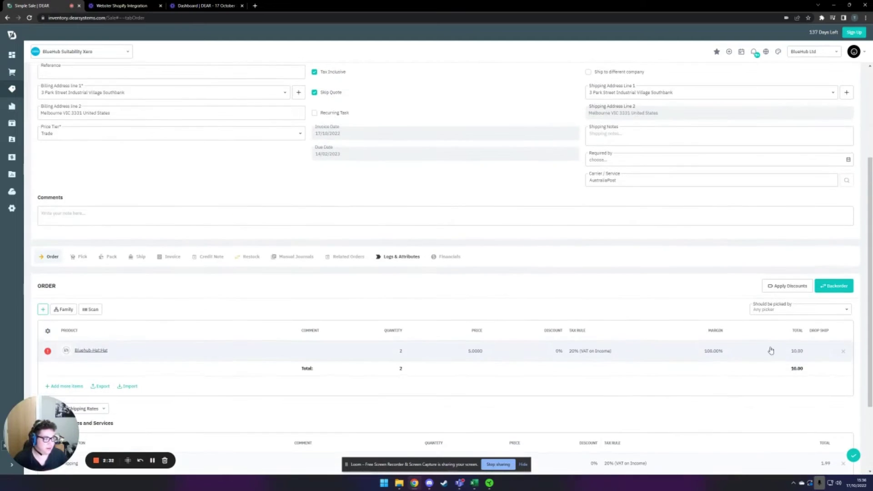
{"action": "left_click", "coordinate": [834, 291]}
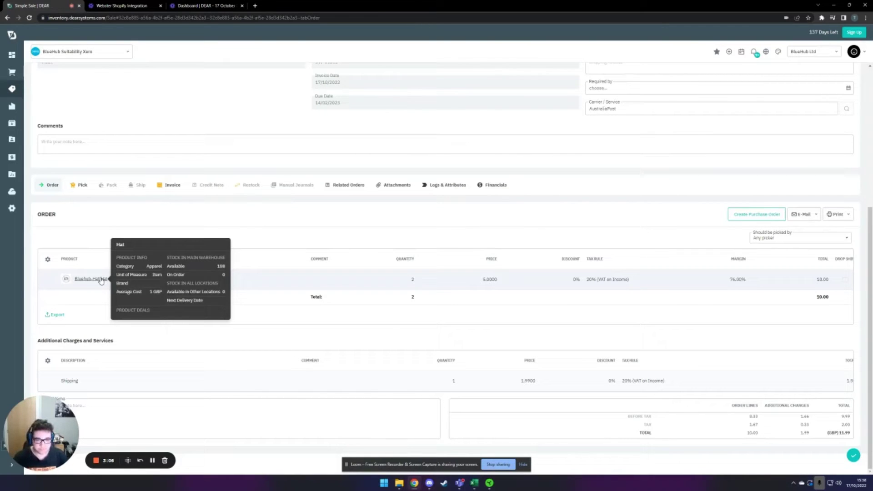
Auto-pick the two hats from Main Warehouse and authorise the pick.
{"action": "left_click", "coordinate": [82, 186]}
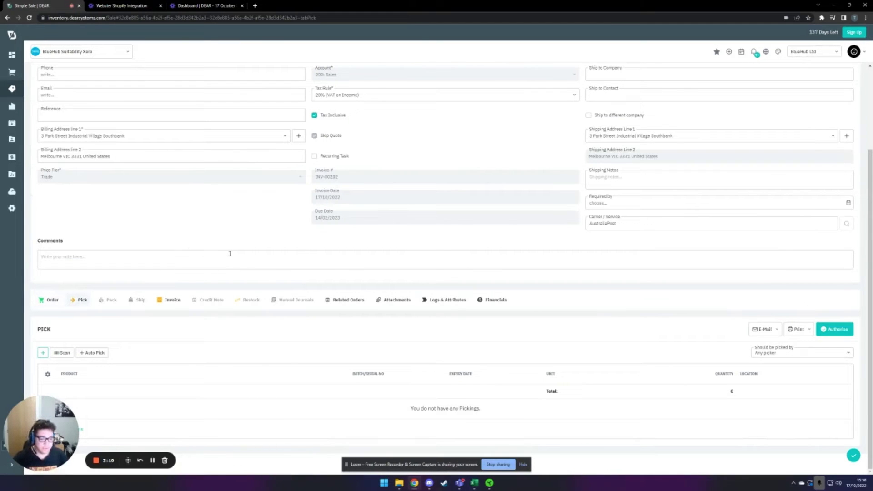
{"action": "left_click", "coordinate": [92, 353]}
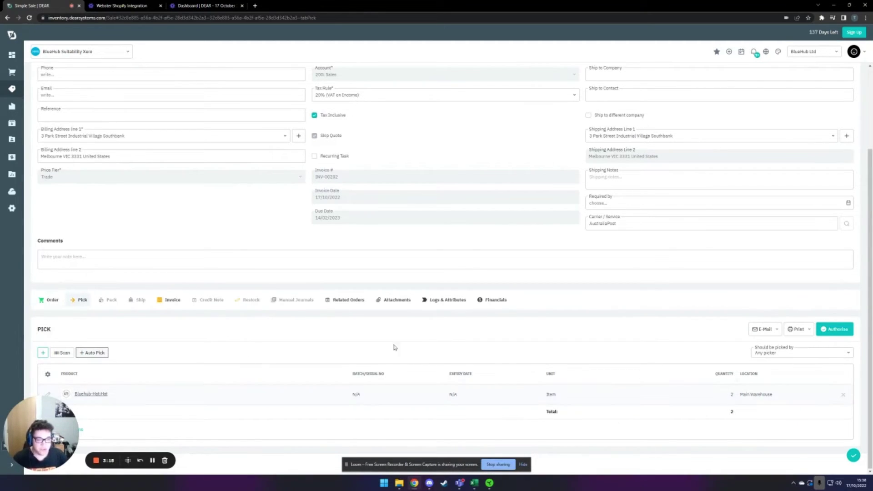
{"action": "scroll", "coordinate": [491, 335], "scroll_direction": "up", "scroll_amount": 3}
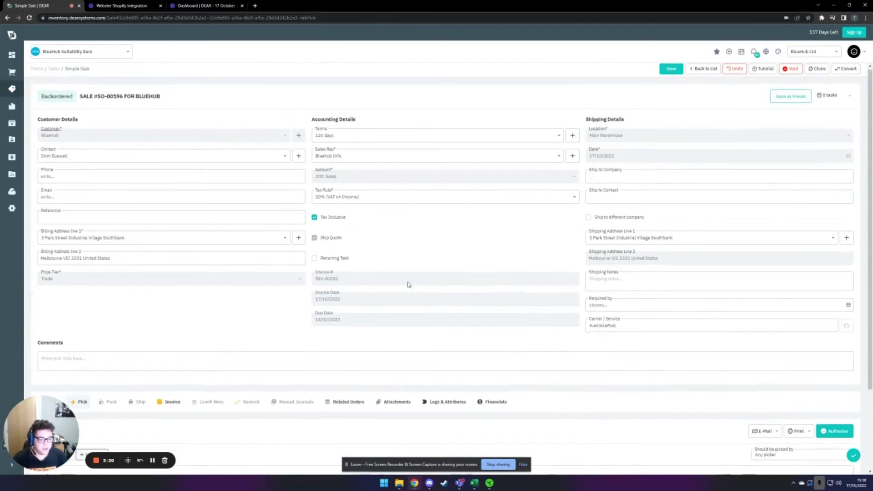
{"action": "scroll", "coordinate": [408, 287], "scroll_direction": "down", "scroll_amount": 2}
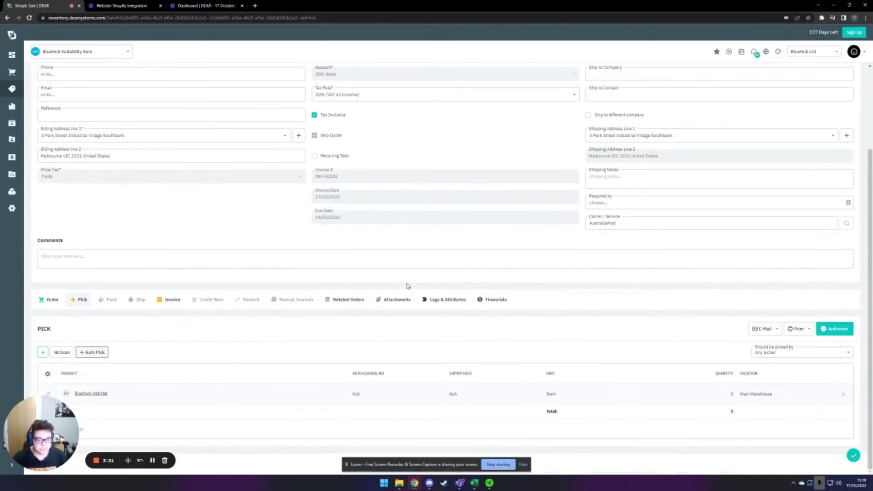
{"action": "left_click", "coordinate": [827, 329]}
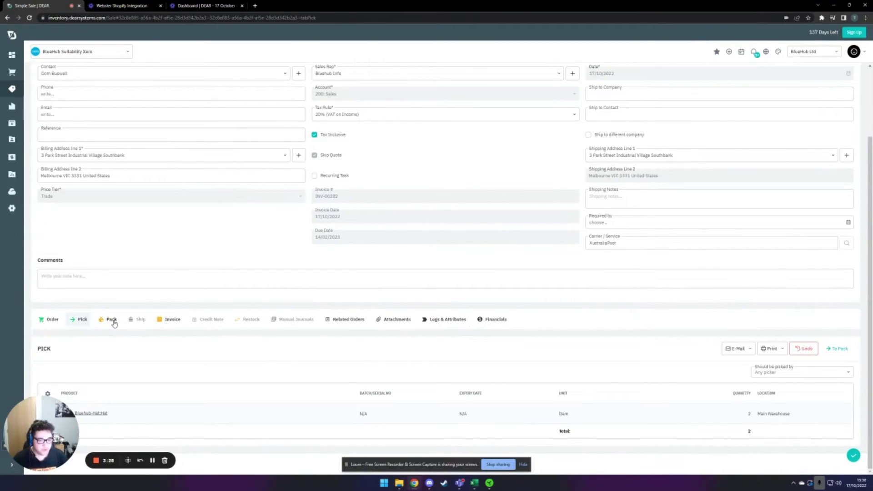
{"action": "left_click", "coordinate": [112, 319]}
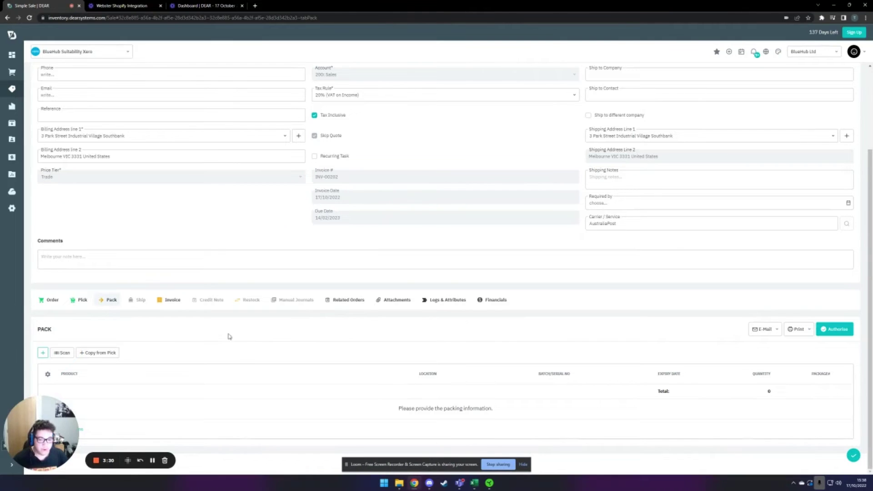
{"action": "left_click", "coordinate": [52, 300]}
{"action": "scroll", "coordinate": [753, 341], "scroll_direction": "down", "scroll_amount": 1}
Review the printable documents for the order and its invoice.
{"action": "scroll", "coordinate": [753, 341], "scroll_direction": "down", "scroll_amount": 2}
{"action": "left_click", "coordinate": [840, 219]}
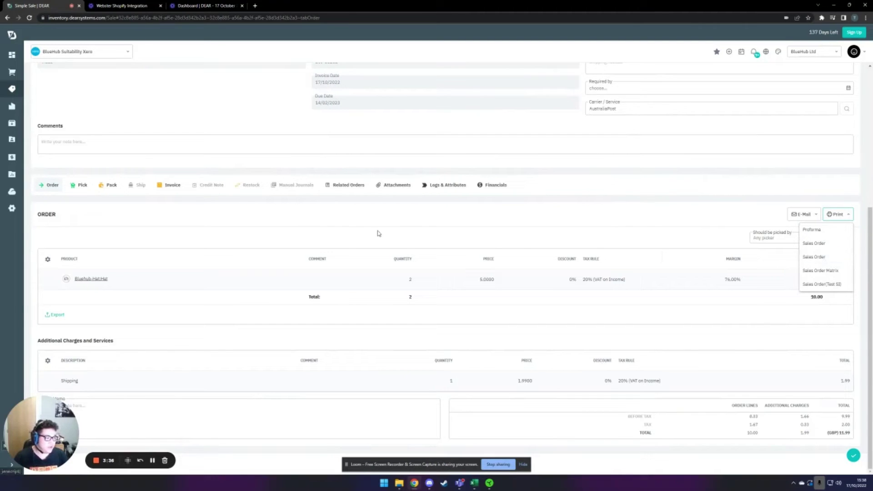
{"action": "left_click", "coordinate": [172, 185]}
{"action": "left_click", "coordinate": [794, 216]}
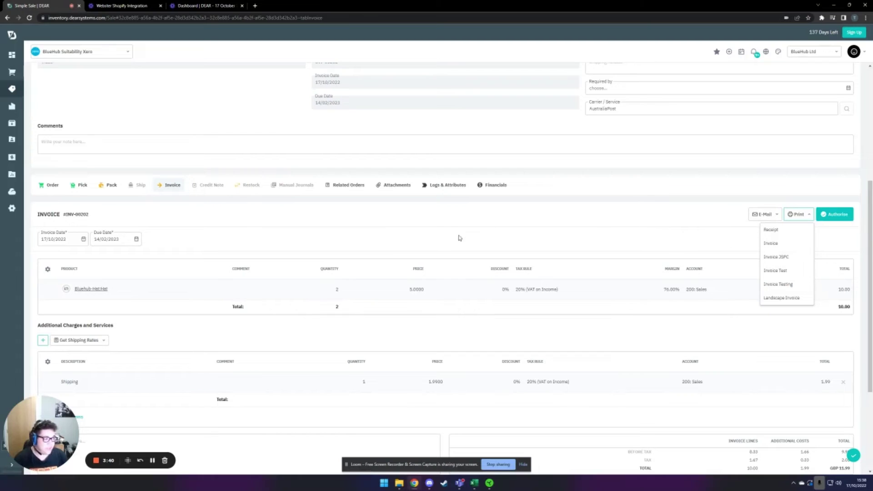
Copy the picked hats into one package and authorise the pack.
{"action": "left_click", "coordinate": [81, 186]}
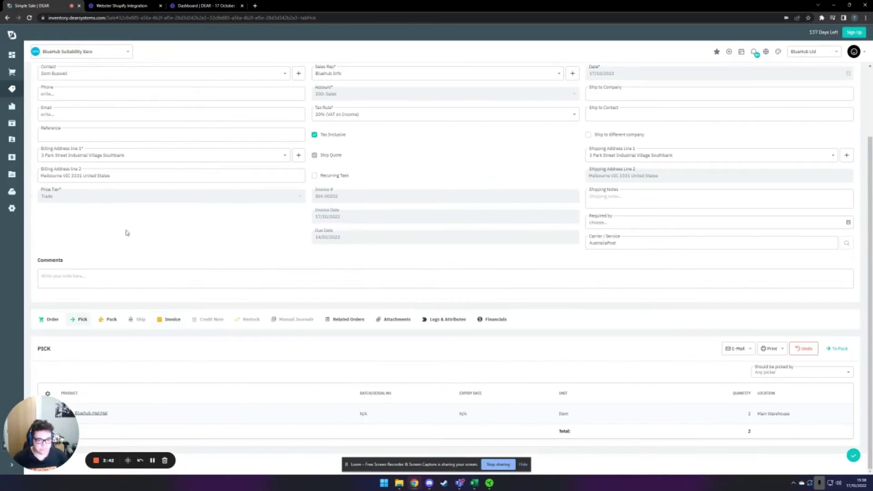
{"action": "left_click", "coordinate": [102, 319]}
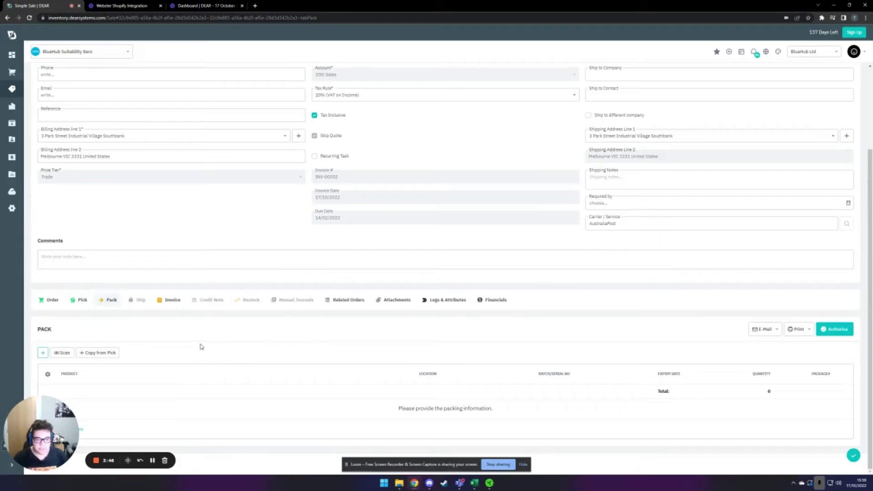
{"action": "left_click", "coordinate": [113, 354]}
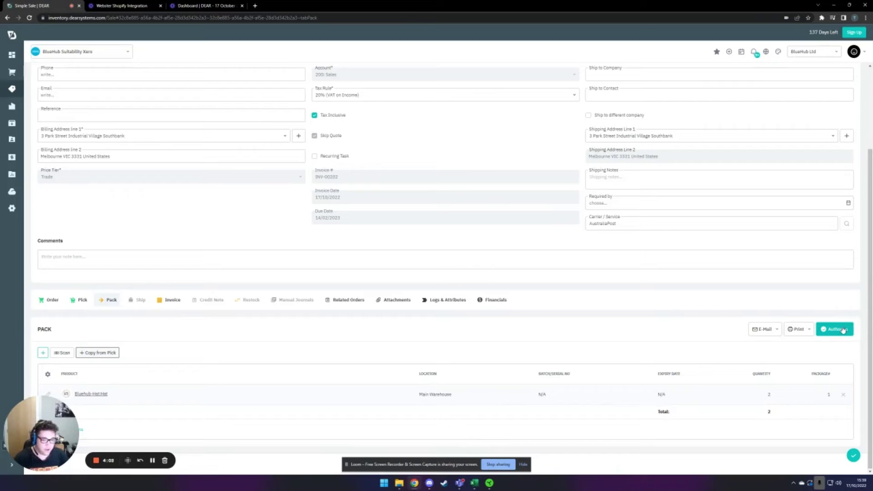
{"action": "left_click", "coordinate": [843, 331]}
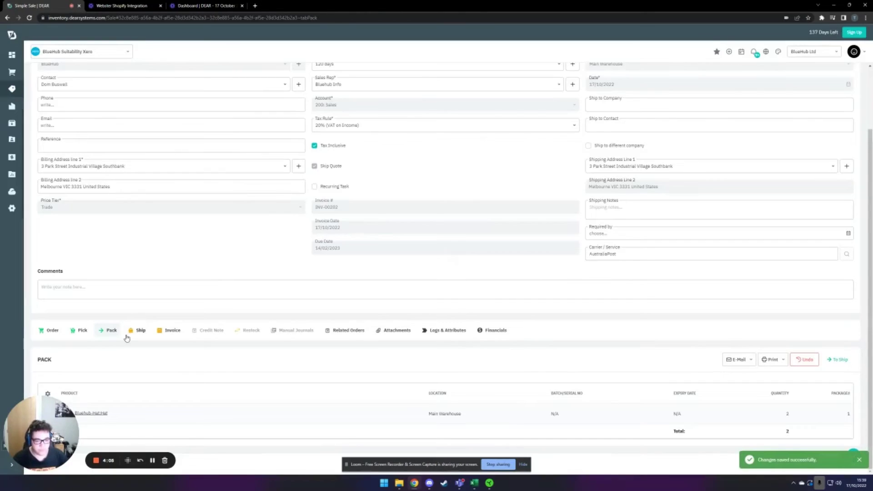
Auto-fill the AustraliaPost shipment as individual packages and authorise it.
{"action": "left_click", "coordinate": [132, 332]}
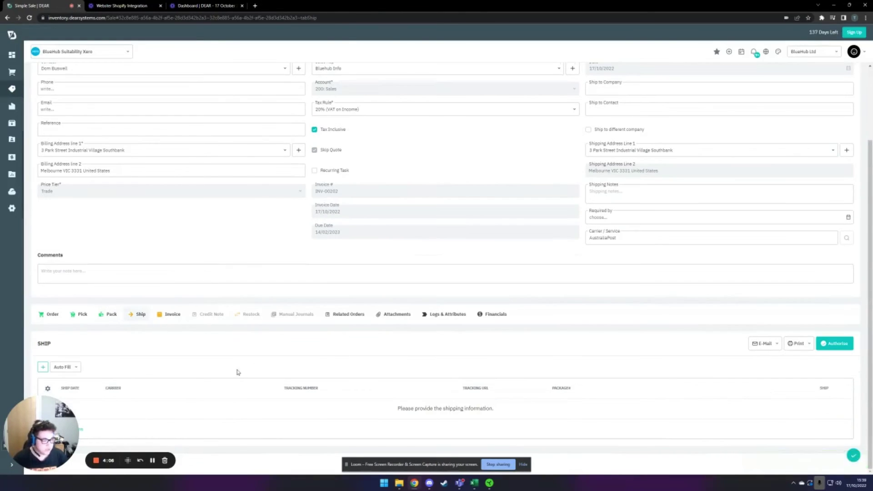
{"action": "left_click", "coordinate": [67, 367]}
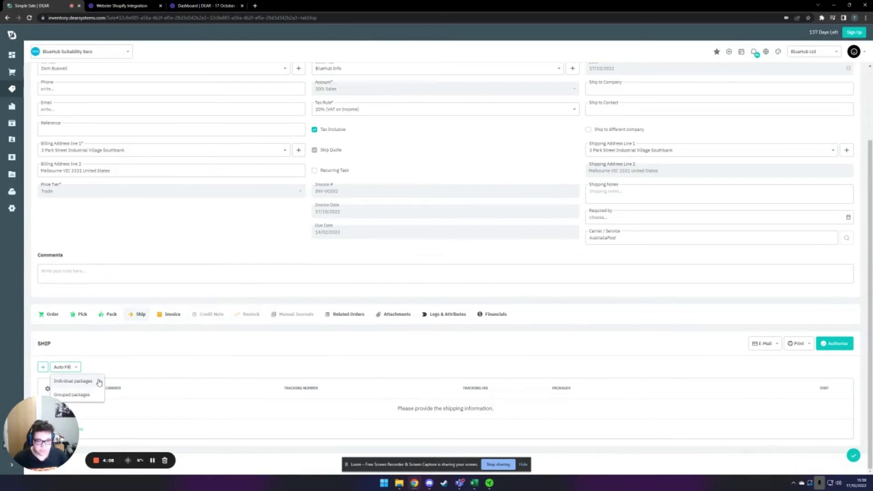
{"action": "left_click", "coordinate": [72, 381]}
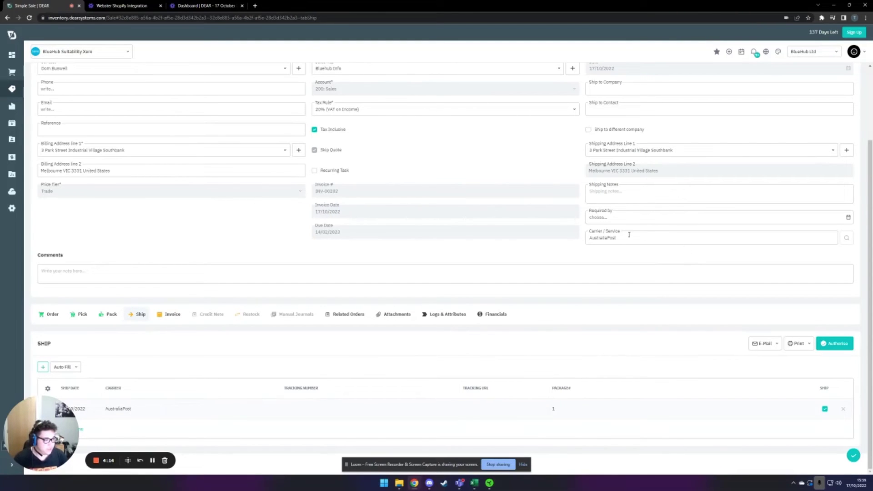
{"action": "left_click", "coordinate": [828, 346]}
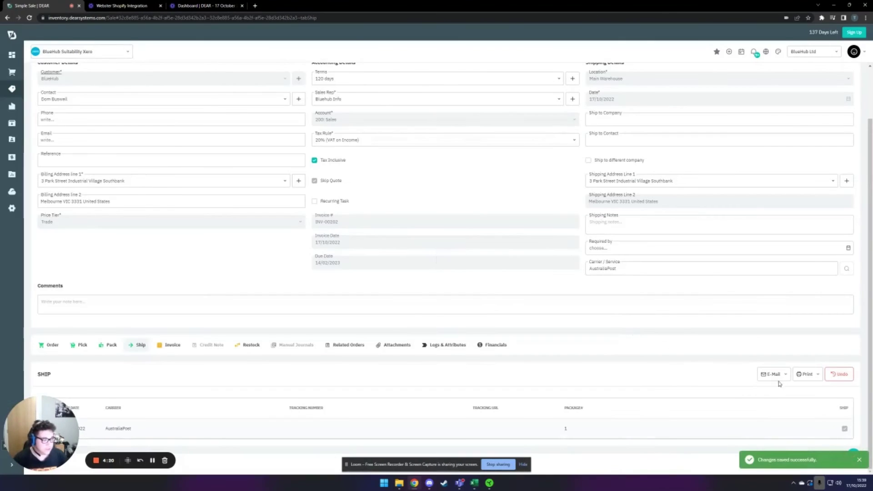
{"action": "left_click", "coordinate": [808, 375]}
{"action": "left_click", "coordinate": [716, 379]}
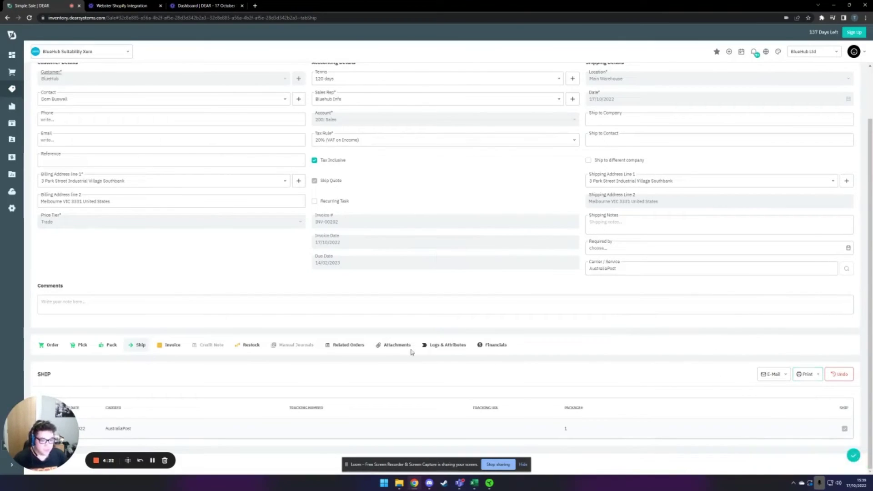
{"action": "left_click", "coordinate": [164, 350]}
{"action": "scroll", "coordinate": [427, 355], "scroll_direction": "down", "scroll_amount": 6}
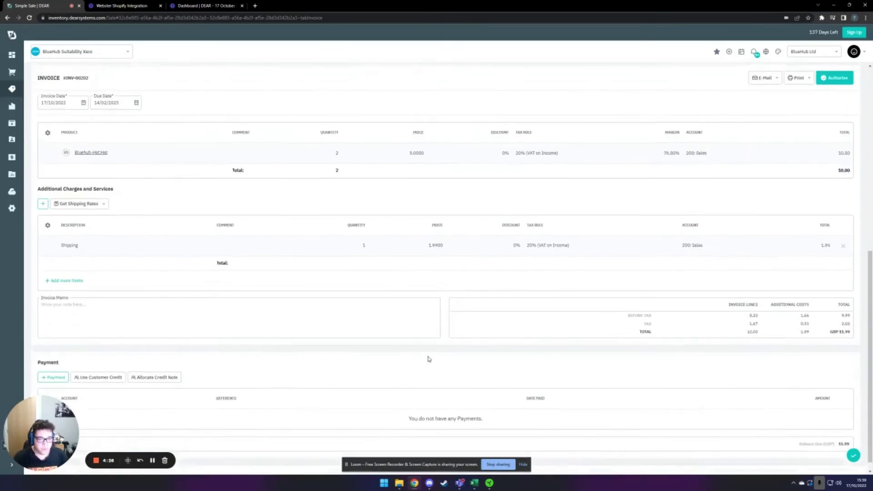
{"action": "scroll", "coordinate": [425, 361], "scroll_direction": "up", "scroll_amount": 2}
{"action": "scroll", "coordinate": [363, 365], "scroll_direction": "down", "scroll_amount": 2}
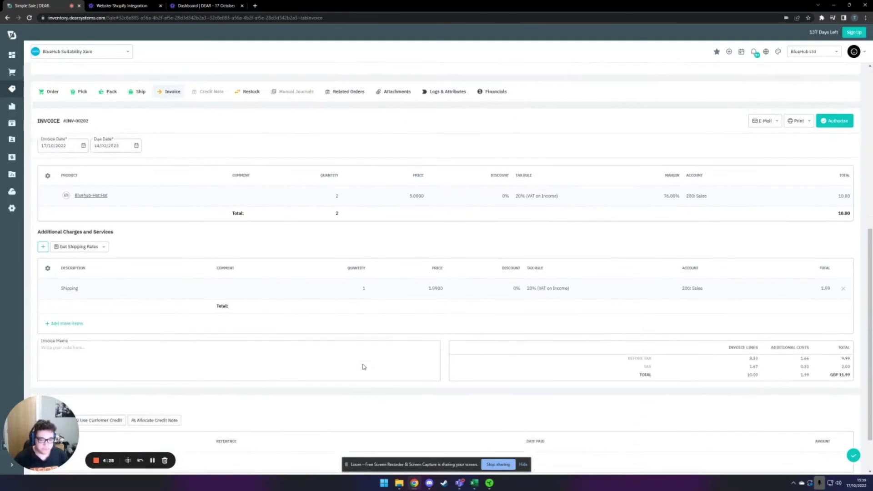
{"action": "scroll", "coordinate": [363, 364], "scroll_direction": "up", "scroll_amount": 2}
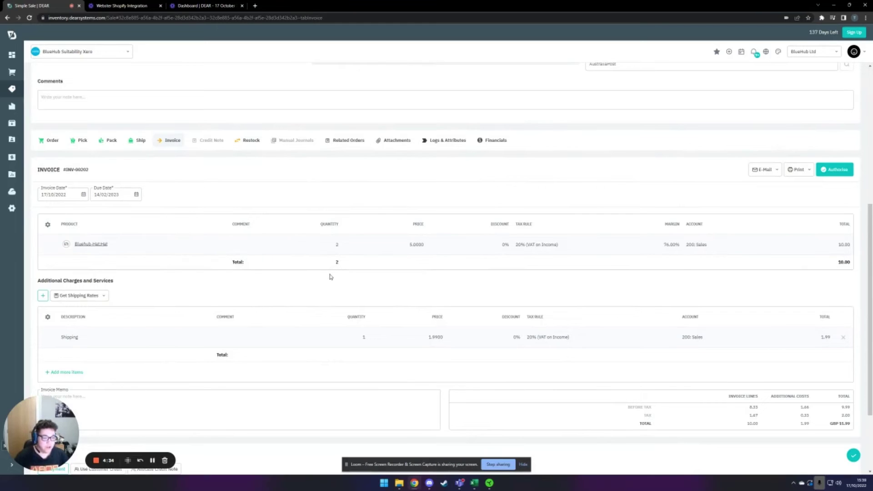
{"action": "scroll", "coordinate": [386, 255], "scroll_direction": "down", "scroll_amount": 2}
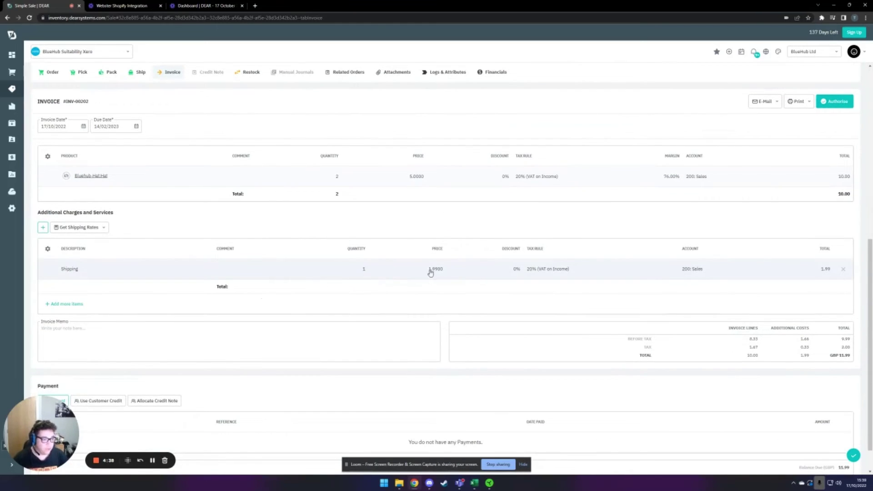
{"action": "scroll", "coordinate": [475, 285], "scroll_direction": "up", "scroll_amount": 2}
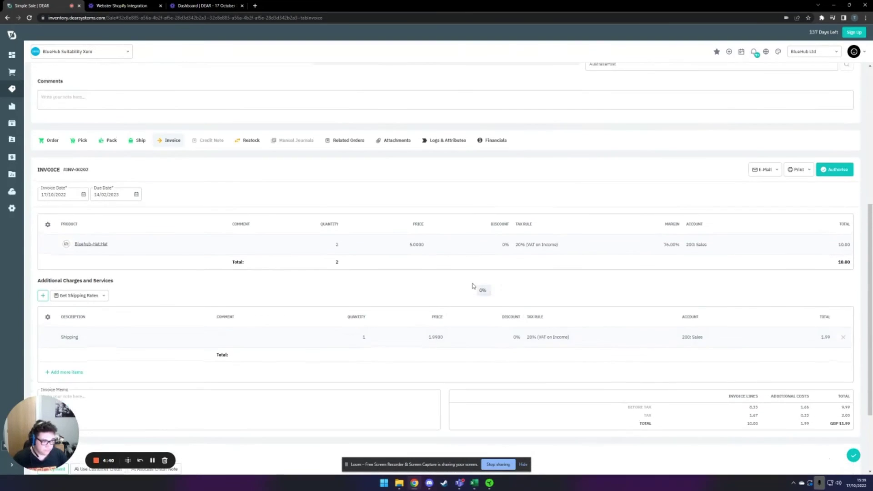
{"action": "scroll", "coordinate": [480, 290], "scroll_direction": "up", "scroll_amount": 1}
{"action": "scroll", "coordinate": [483, 293], "scroll_direction": "up", "scroll_amount": 1}
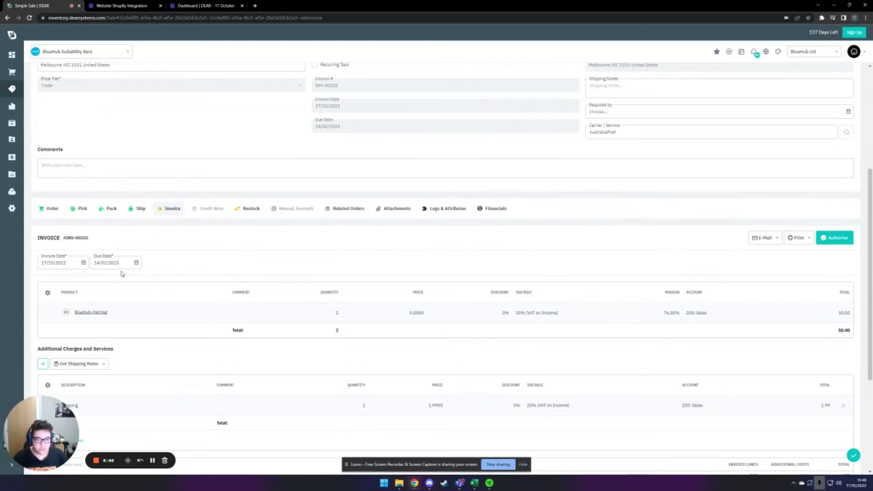
{"action": "scroll", "coordinate": [121, 267], "scroll_direction": "up", "scroll_amount": 1}
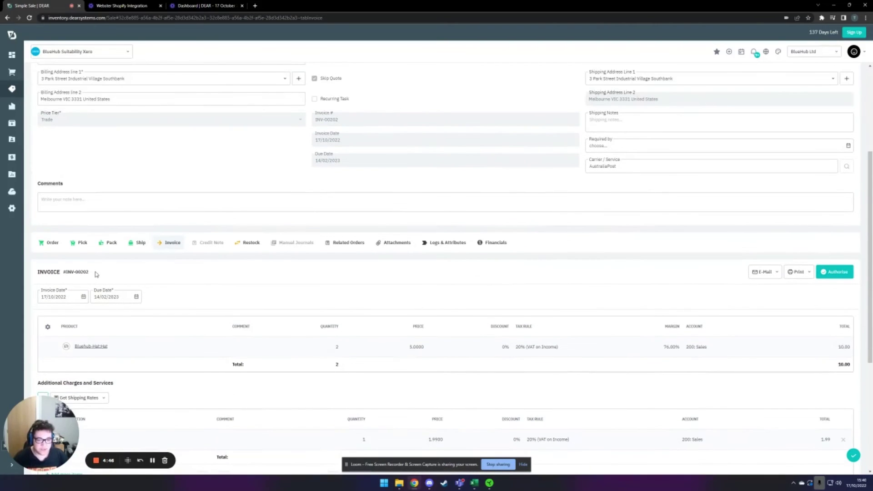
{"action": "left_click_drag", "start_coordinate": [96, 273], "coordinate": [72, 273]}
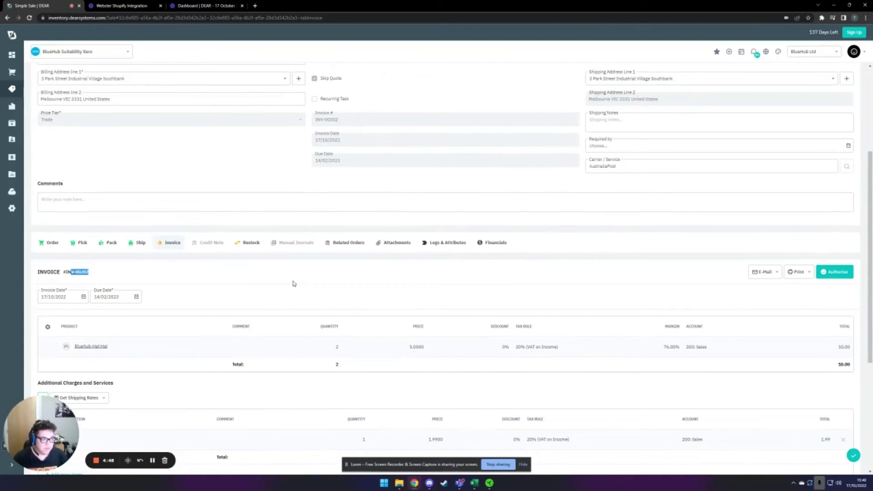
{"action": "scroll", "coordinate": [655, 305], "scroll_direction": "down", "scroll_amount": 1}
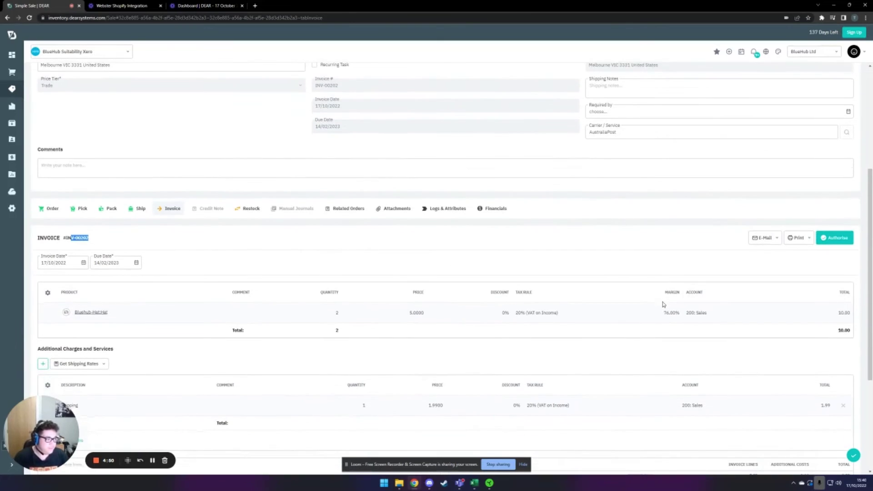
{"action": "scroll", "coordinate": [671, 320], "scroll_direction": "up", "scroll_amount": 2}
{"action": "scroll", "coordinate": [772, 357], "scroll_direction": "up", "scroll_amount": 1}
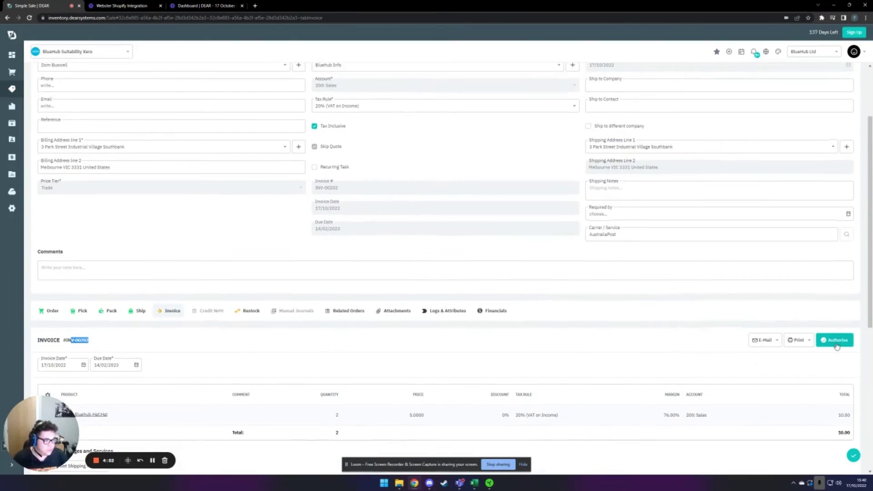
Authorise invoice INV-00202 and answer BlueHub's unused-deposit credit prompt.
{"action": "left_click", "coordinate": [837, 341]}
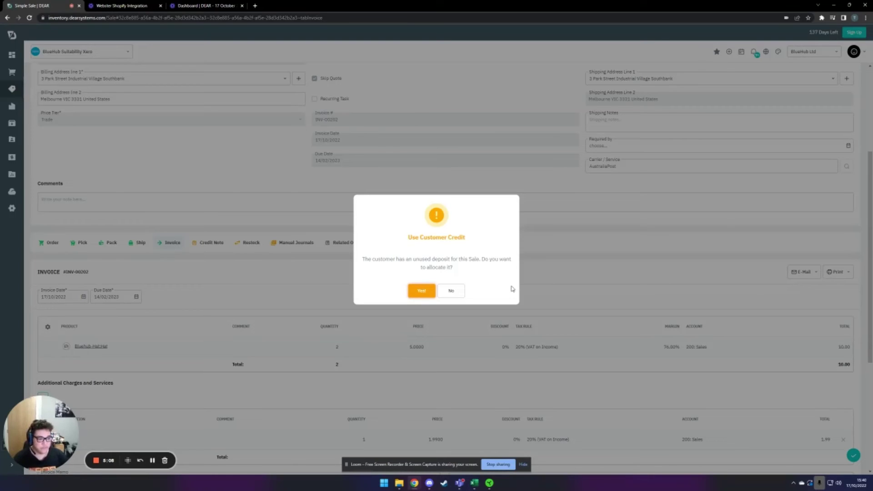
{"action": "left_click", "coordinate": [455, 291]}
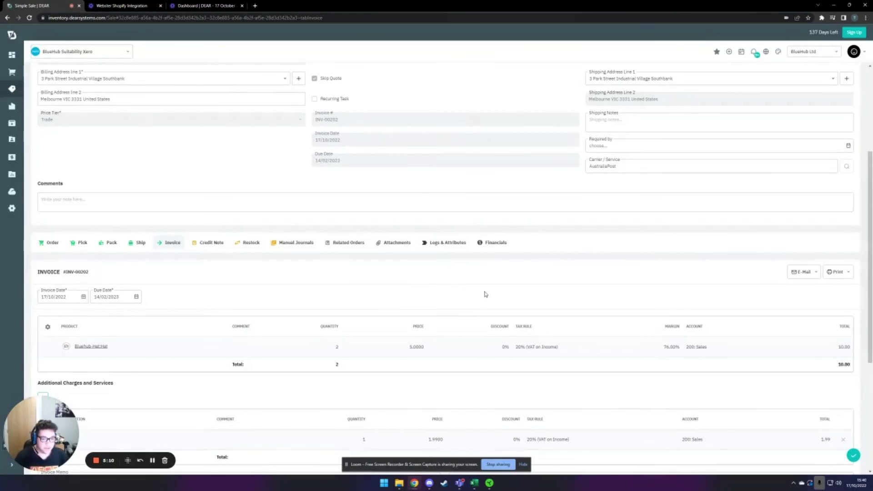
{"action": "scroll", "coordinate": [482, 289], "scroll_direction": "down", "scroll_amount": 1}
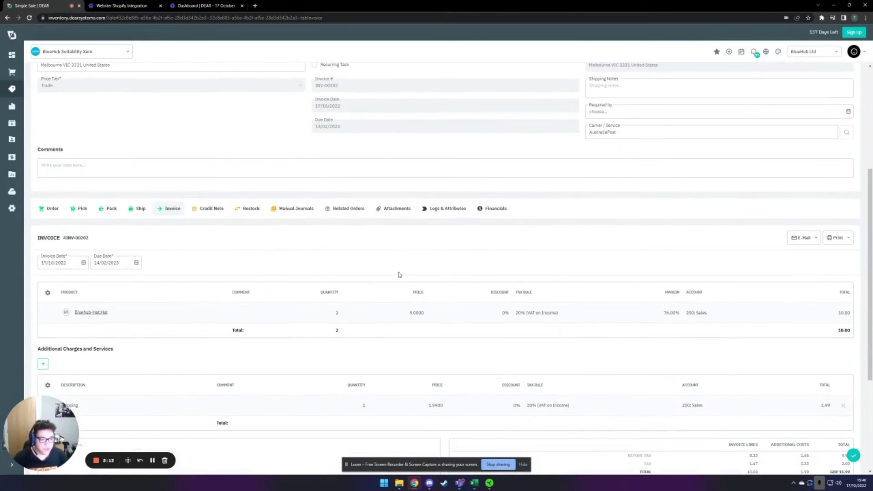
{"action": "scroll", "coordinate": [409, 282], "scroll_direction": "down", "scroll_amount": 1}
{"action": "scroll", "coordinate": [436, 297], "scroll_direction": "up", "scroll_amount": 1}
{"action": "scroll", "coordinate": [450, 312], "scroll_direction": "up", "scroll_amount": 1}
{"action": "scroll", "coordinate": [446, 306], "scroll_direction": "up", "scroll_amount": 1}
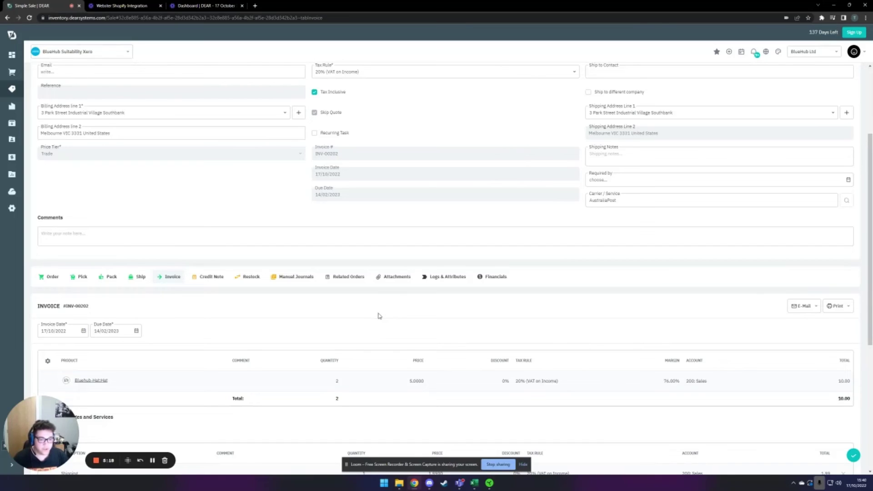
Look through the sale's Credit Note stage, which has no lines.
{"action": "left_click", "coordinate": [207, 277]}
{"action": "scroll", "coordinate": [312, 292], "scroll_direction": "down", "scroll_amount": 4}
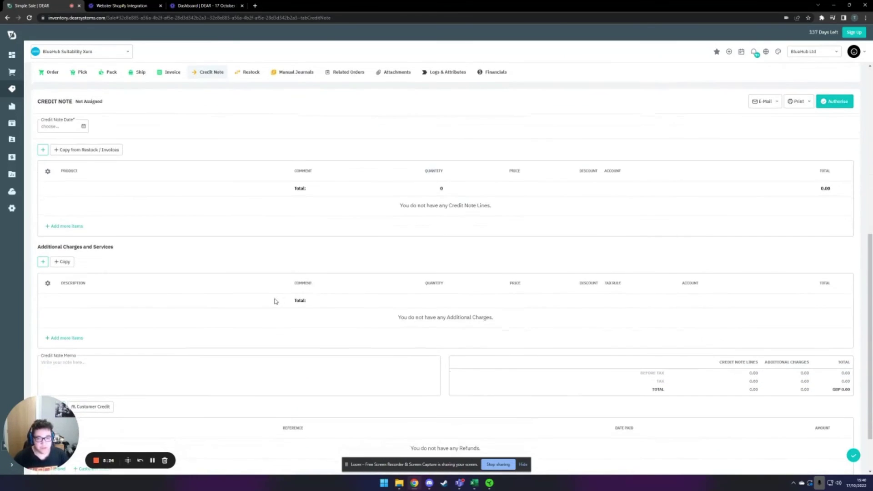
{"action": "scroll", "coordinate": [277, 302], "scroll_direction": "up", "scroll_amount": 2}
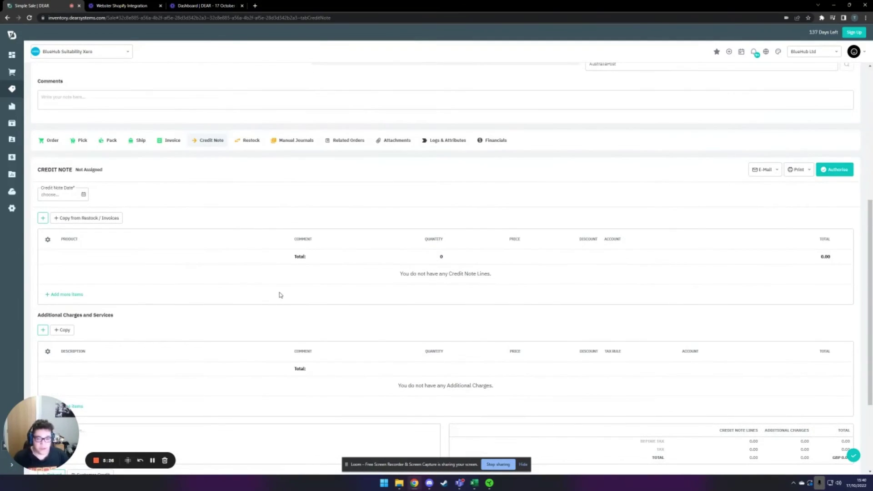
{"action": "scroll", "coordinate": [280, 295], "scroll_direction": "up", "scroll_amount": 1}
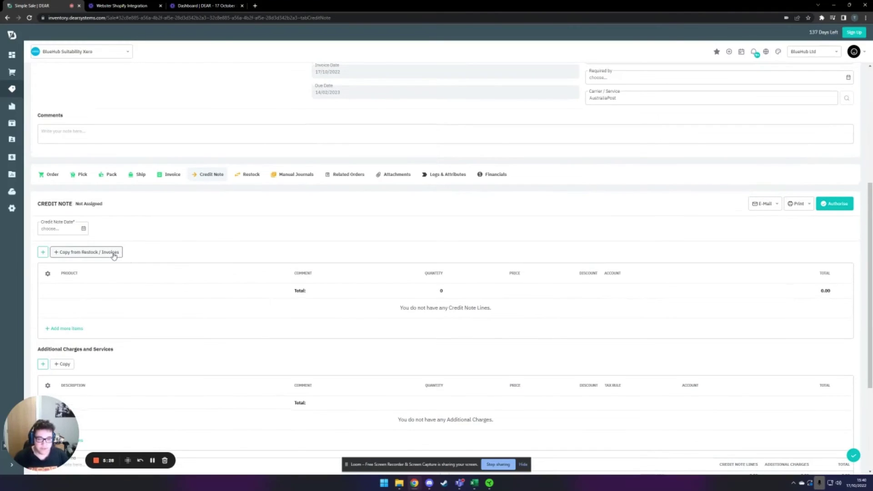
{"action": "scroll", "coordinate": [217, 277], "scroll_direction": "up", "scroll_amount": 1}
Bring up the sale's empty Restock section and return to the top of the sale.
{"action": "left_click", "coordinate": [250, 208]}
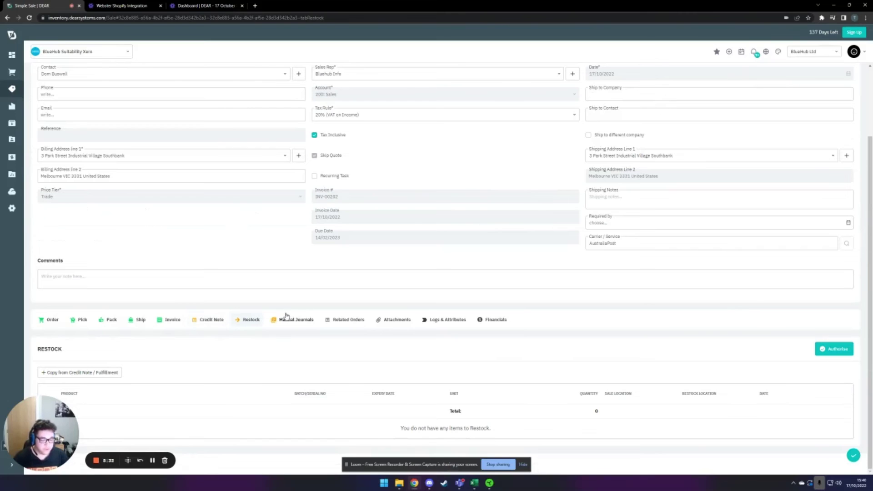
{"action": "scroll", "coordinate": [335, 335], "scroll_direction": "up", "scroll_amount": 1}
{"action": "scroll", "coordinate": [336, 331], "scroll_direction": "up", "scroll_amount": 1}
{"action": "scroll", "coordinate": [295, 342], "scroll_direction": "down", "scroll_amount": 1}
{"action": "scroll", "coordinate": [364, 376], "scroll_direction": "up", "scroll_amount": 2}
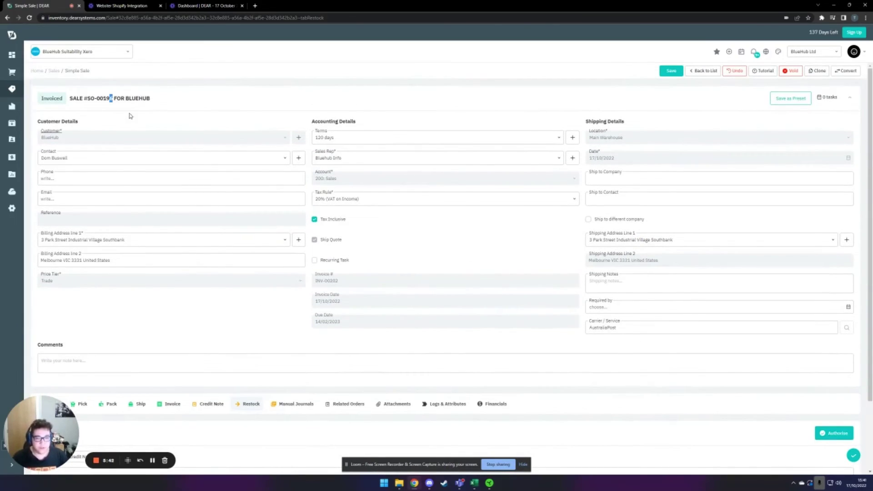
Return to the sales list, where SO-00196 for BlueHub shows INV-00202 at 11.99.
{"action": "left_click", "coordinate": [55, 72]}
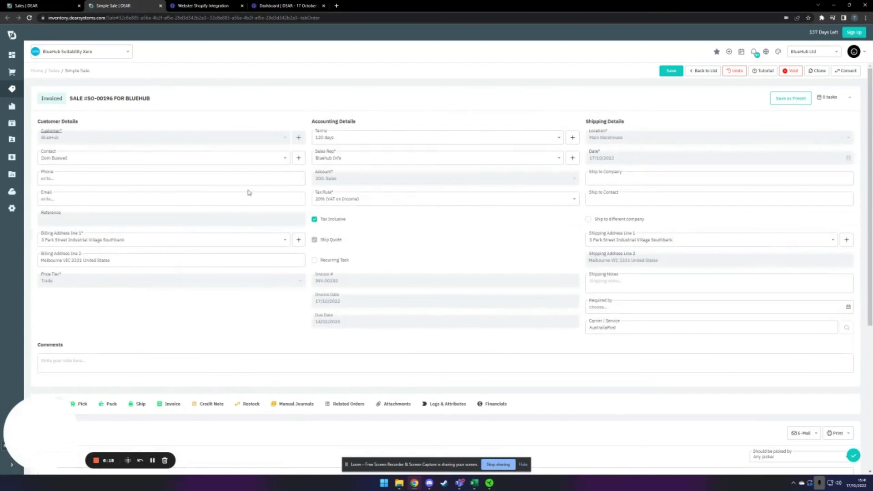
Check the sale's Related Orders, which has none, switching back to the order lines once.
{"action": "scroll", "coordinate": [241, 186], "scroll_direction": "down", "scroll_amount": 4}
{"action": "scroll", "coordinate": [235, 229], "scroll_direction": "down", "scroll_amount": 1}
{"action": "scroll", "coordinate": [355, 246], "scroll_direction": "up", "scroll_amount": 2}
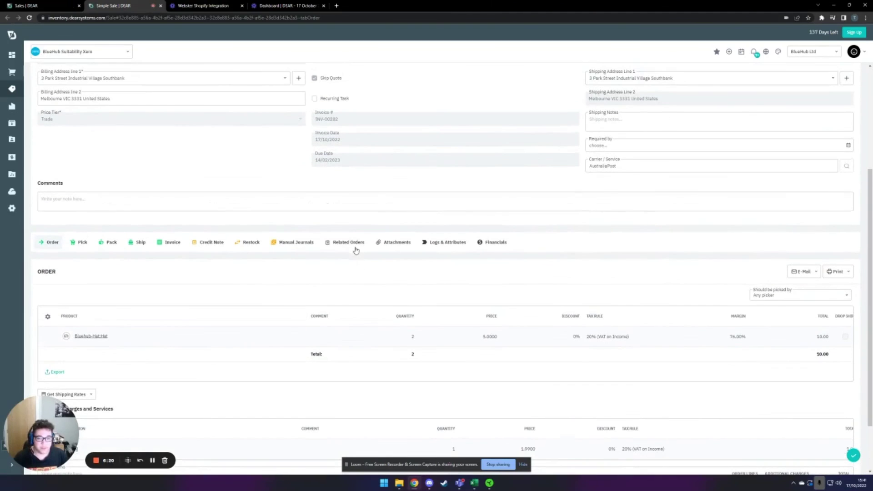
{"action": "left_click", "coordinate": [349, 244]}
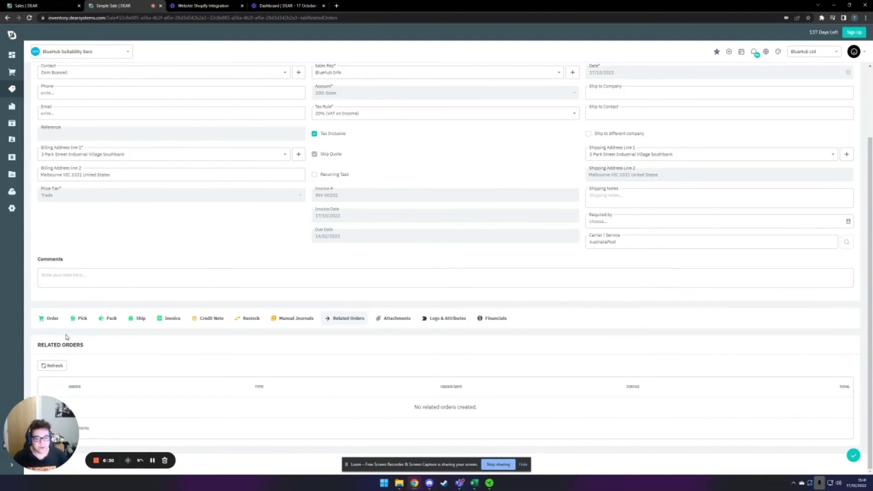
{"action": "left_click", "coordinate": [51, 318]}
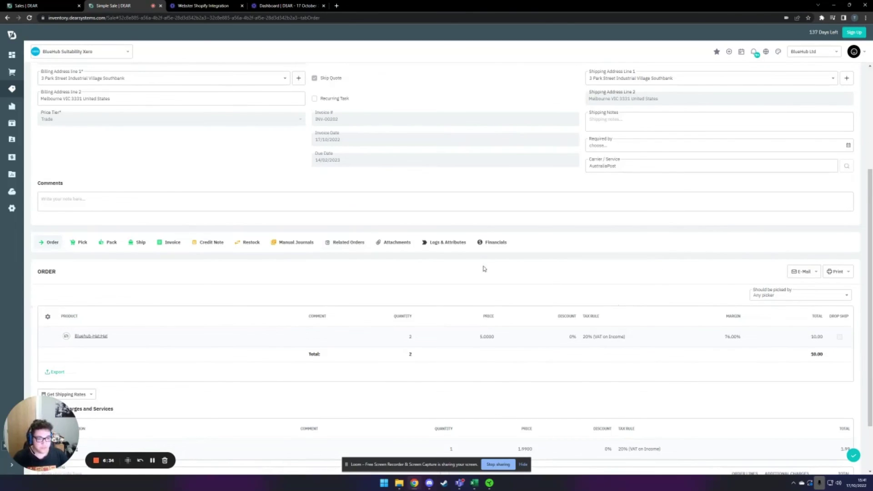
{"action": "left_click", "coordinate": [357, 244]}
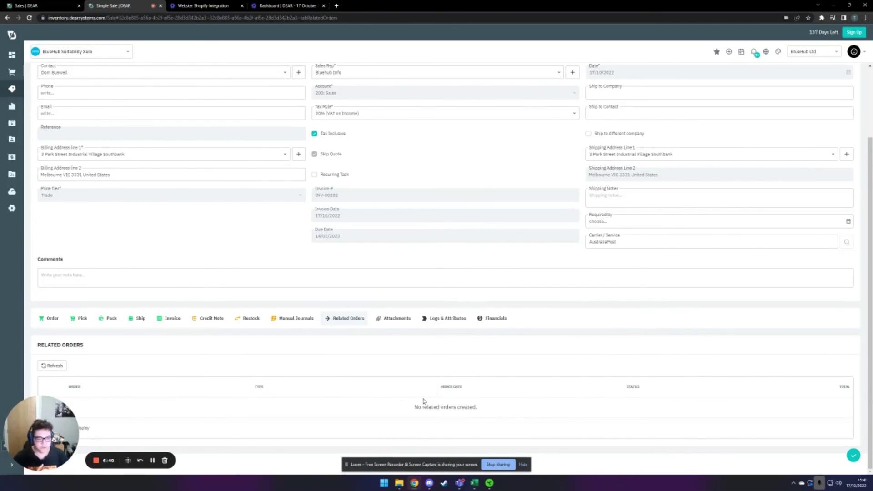
Check the empty Attachments, then read the activity log tracing Draft through Invoiced.
{"action": "left_click", "coordinate": [397, 318]}
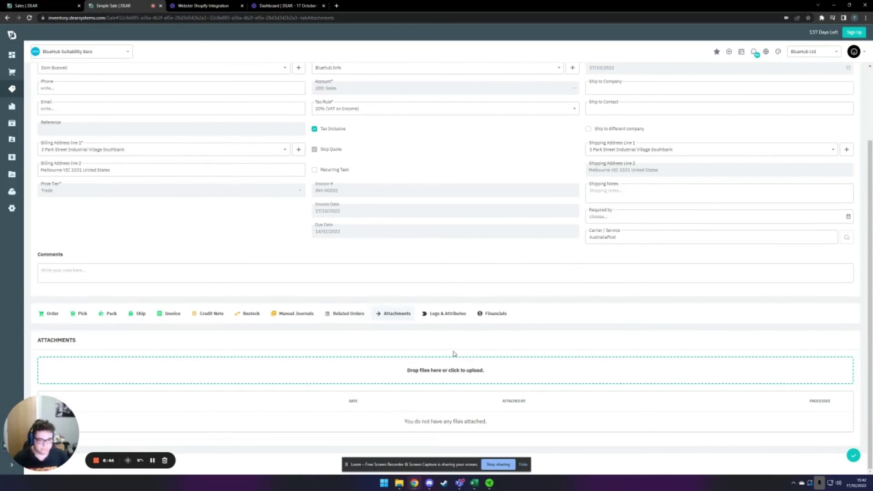
{"action": "left_click", "coordinate": [453, 315]}
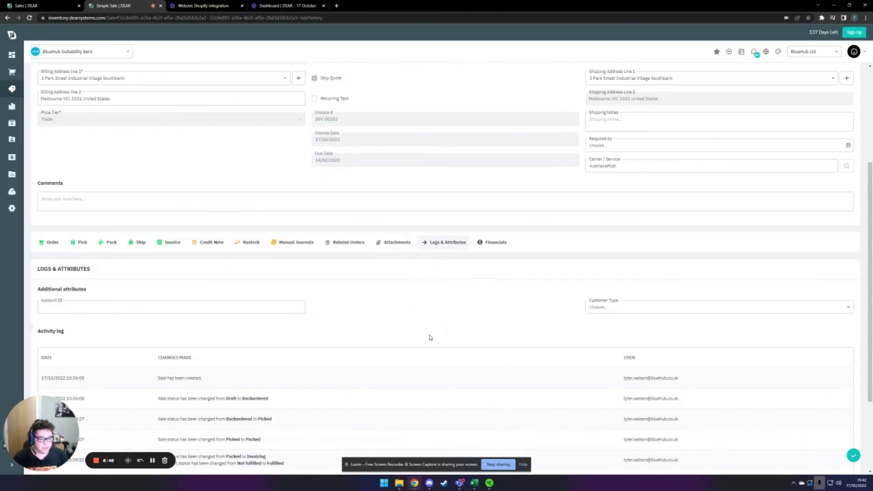
{"action": "scroll", "coordinate": [441, 332], "scroll_direction": "down", "scroll_amount": 3}
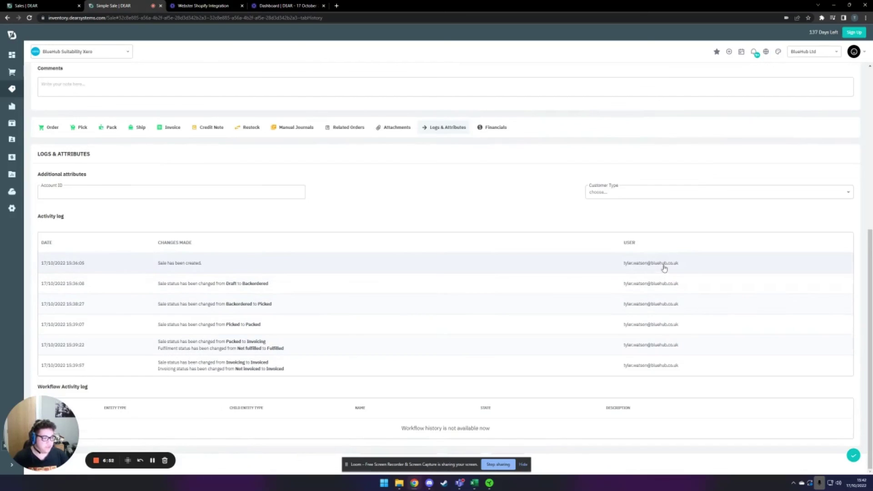
{"action": "scroll", "coordinate": [473, 295], "scroll_direction": "up", "scroll_amount": 2}
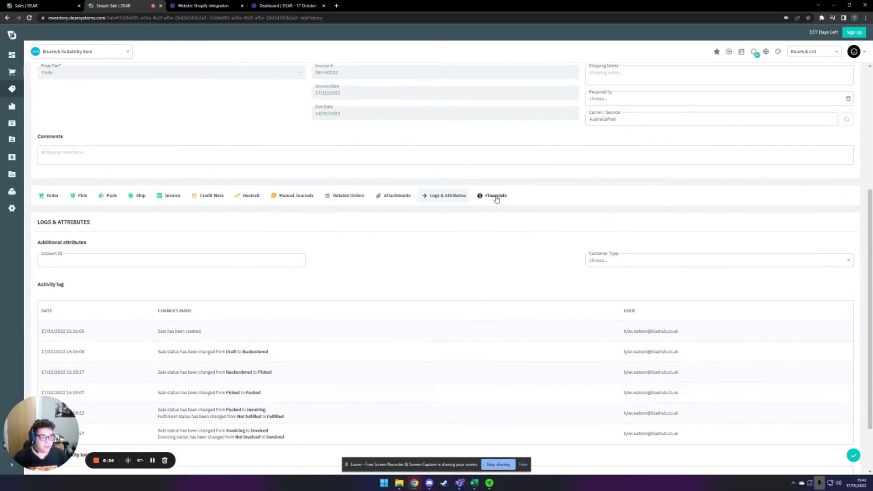
View SO-00196's Accounts Receivable, Sales, VAT and Cost of Goods Sold financial entries.
{"action": "left_click", "coordinate": [496, 196]}
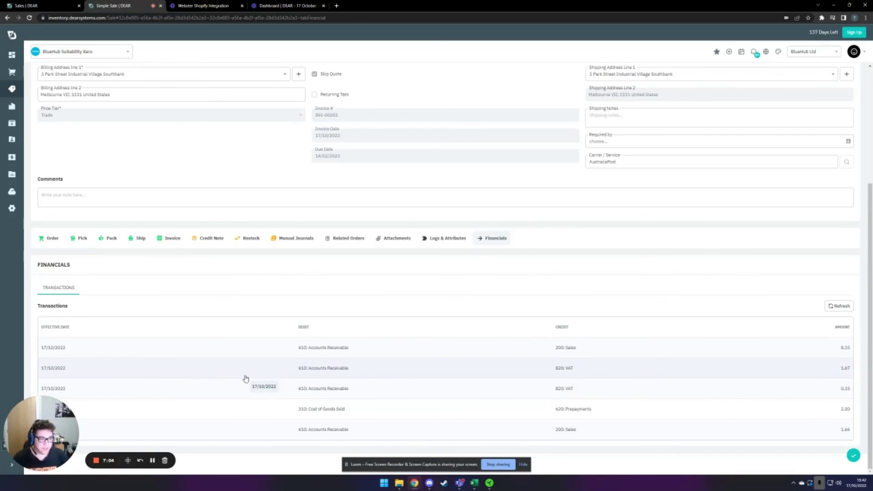
{"action": "scroll", "coordinate": [400, 373], "scroll_direction": "up", "scroll_amount": 2}
{"action": "scroll", "coordinate": [405, 375], "scroll_direction": "up", "scroll_amount": 2}
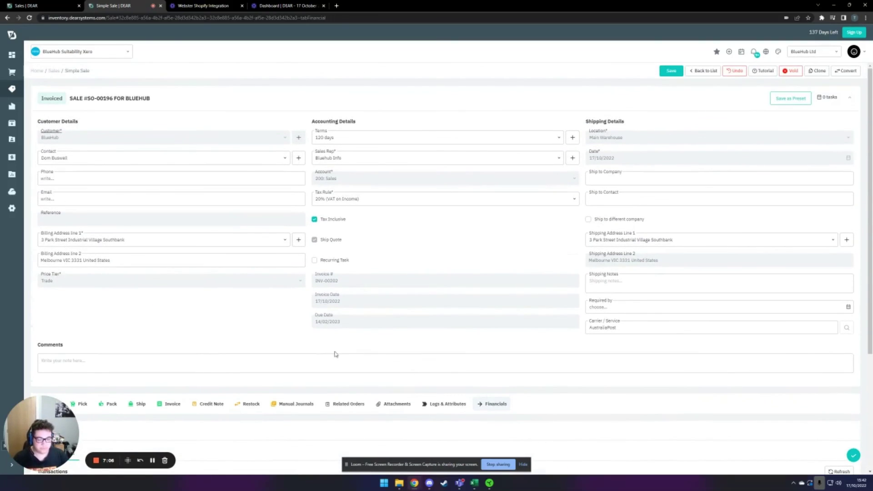